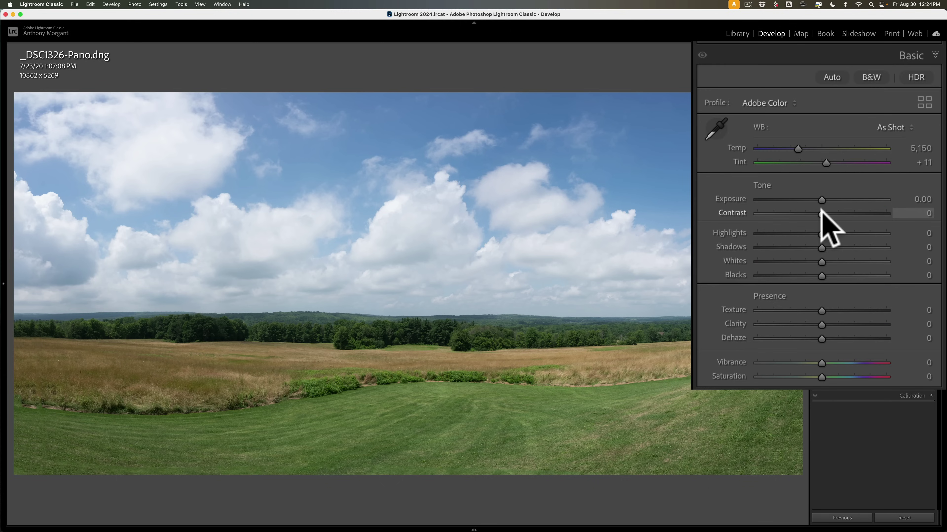
Raise the panorama's Contrast to +68 in the Basic panel
{"action": "left_click_drag", "start_coordinate": [820, 209], "coordinate": [865, 211]}
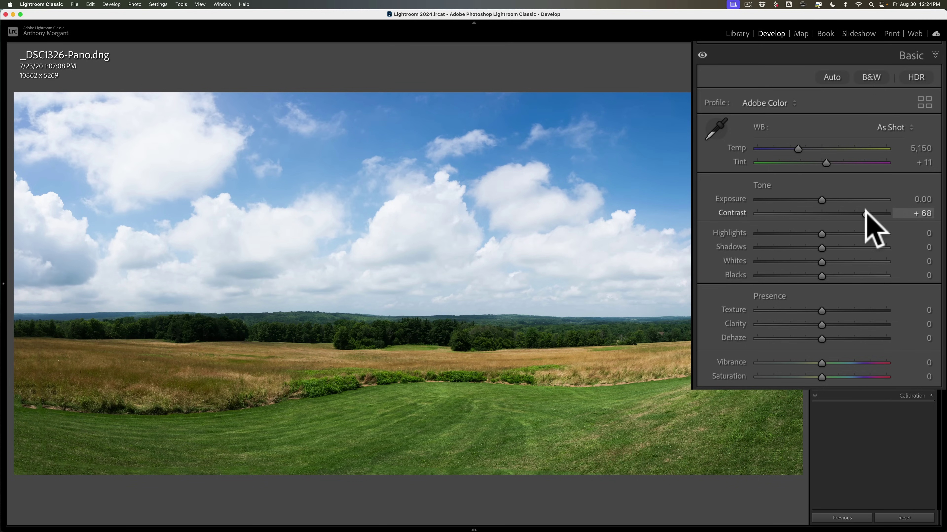
{"action": "left_click", "coordinate": [864, 211]}
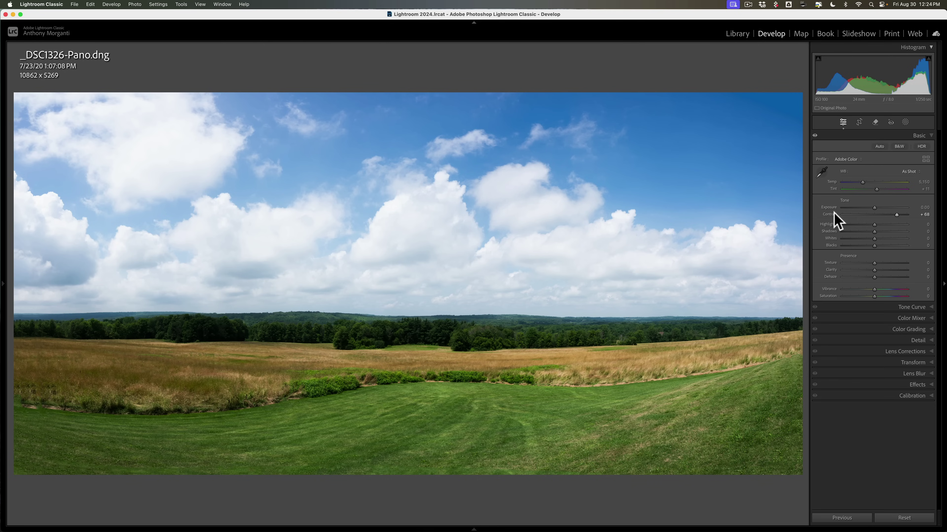
{"action": "left_click", "coordinate": [834, 213]}
Reset the panorama's Contrast back to 0
{"action": "double_click", "coordinate": [834, 213]}
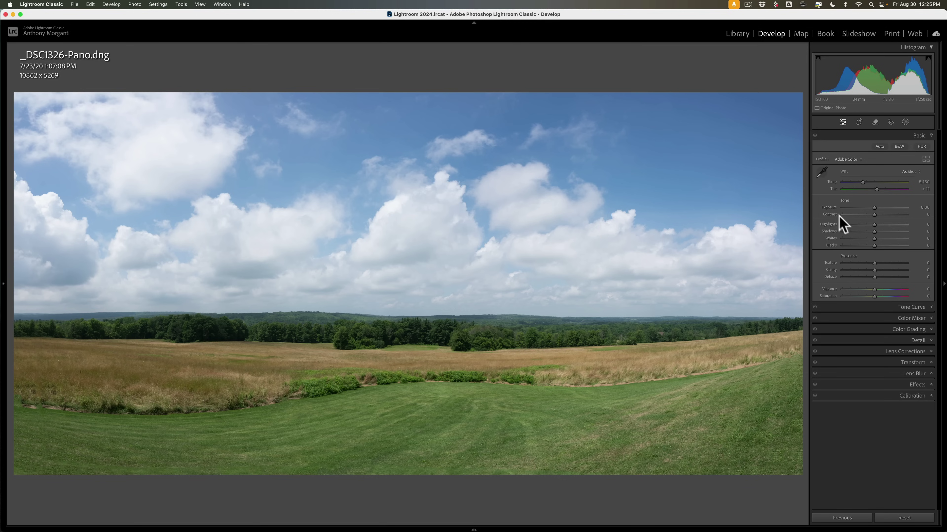
Pull Highlights down to -100 while checking the clouds at 1:1
{"action": "left_click", "coordinate": [153, 151]}
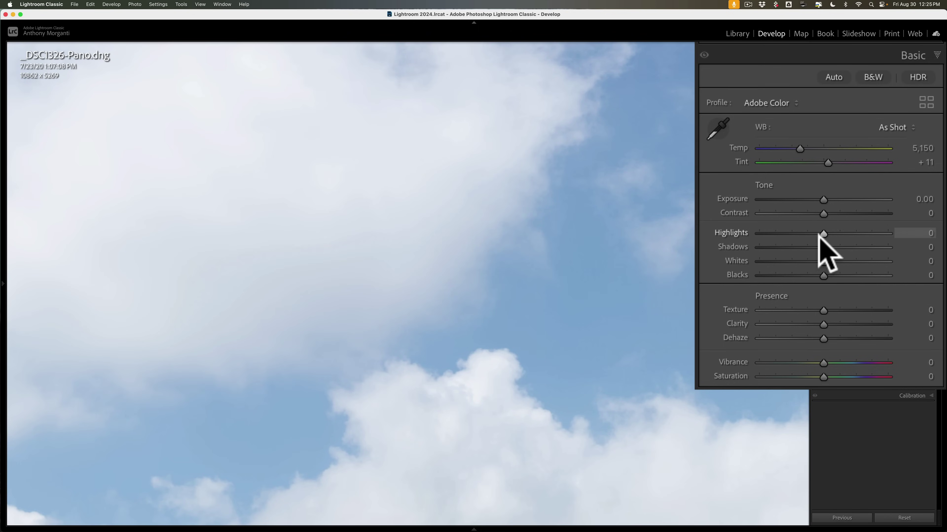
{"action": "left_click_drag", "start_coordinate": [821, 233], "coordinate": [742, 233]}
{"action": "left_click", "coordinate": [292, 152]}
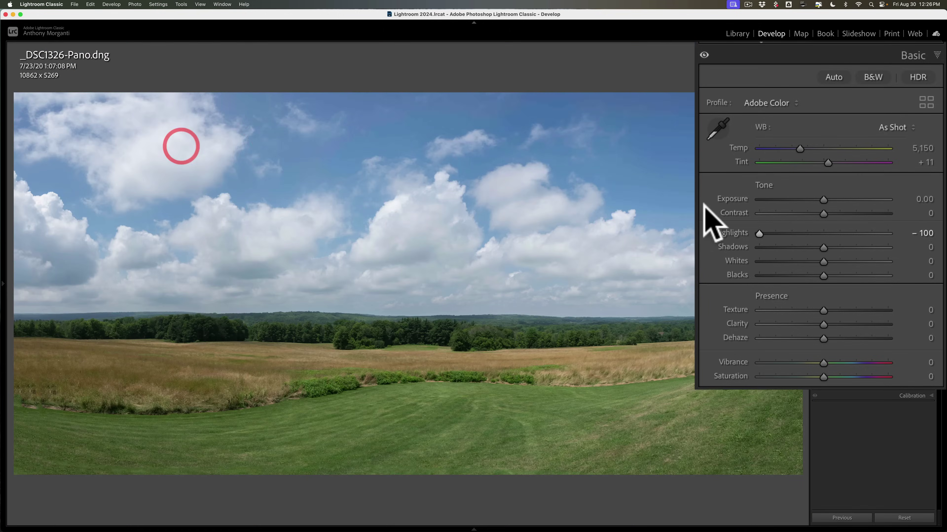
Lift Shadows to +85 while checking the tree line up close
{"action": "left_click", "coordinate": [450, 343]}
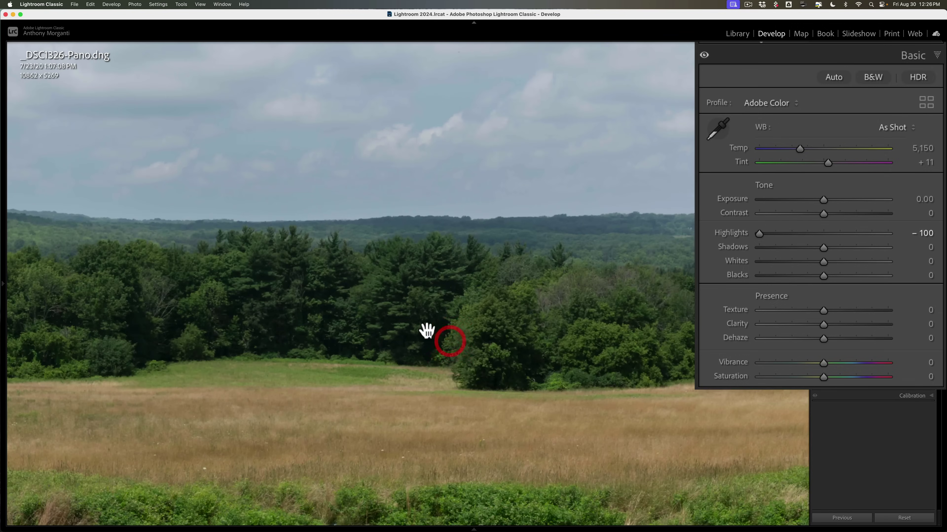
{"action": "left_click_drag", "start_coordinate": [822, 246], "coordinate": [879, 248]}
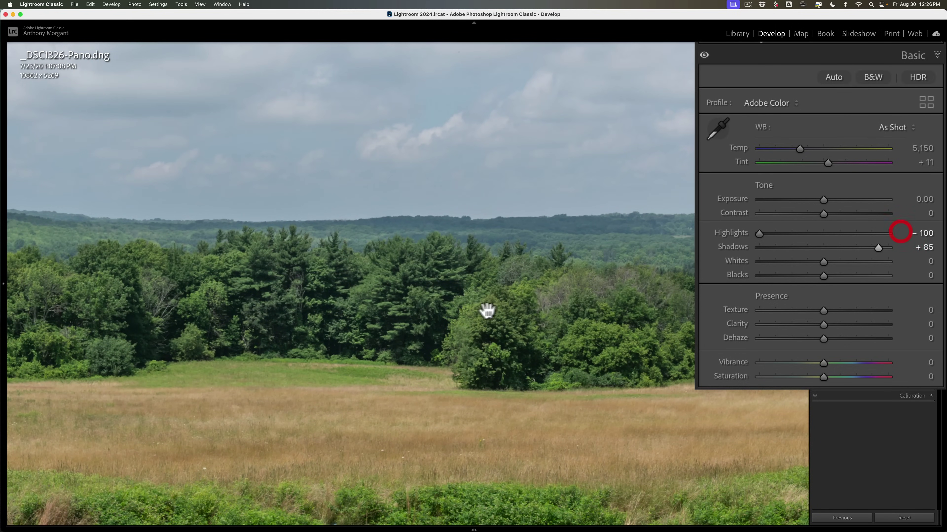
{"action": "left_click", "coordinate": [438, 332]}
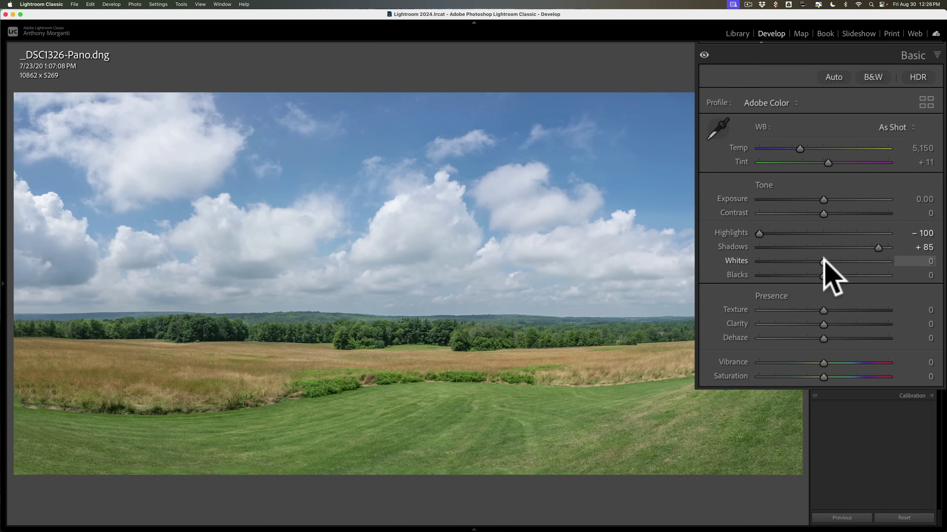
Set Whites to +20, using the Option clipping preview to keep the clouds unclipped
{"action": "key", "text": "alt"}
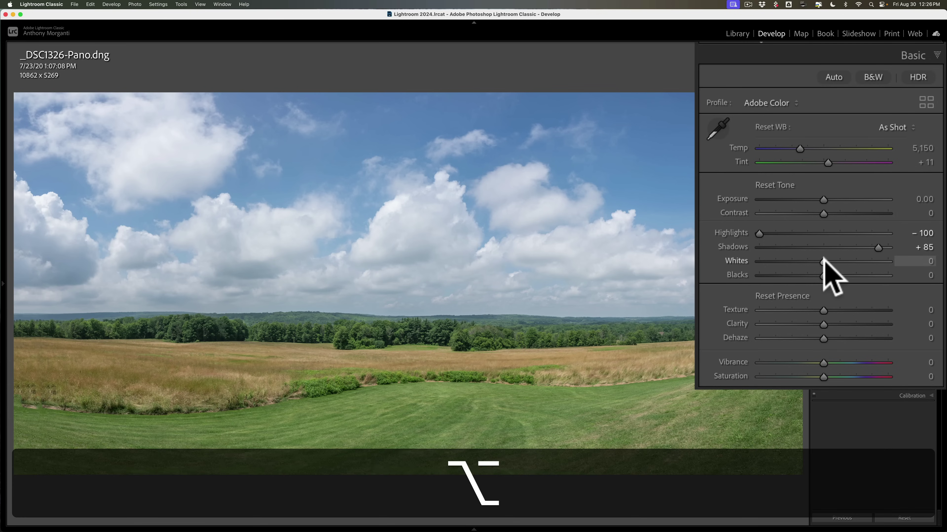
{"action": "left_click_drag", "start_coordinate": [823, 260], "coordinate": [823, 260]}
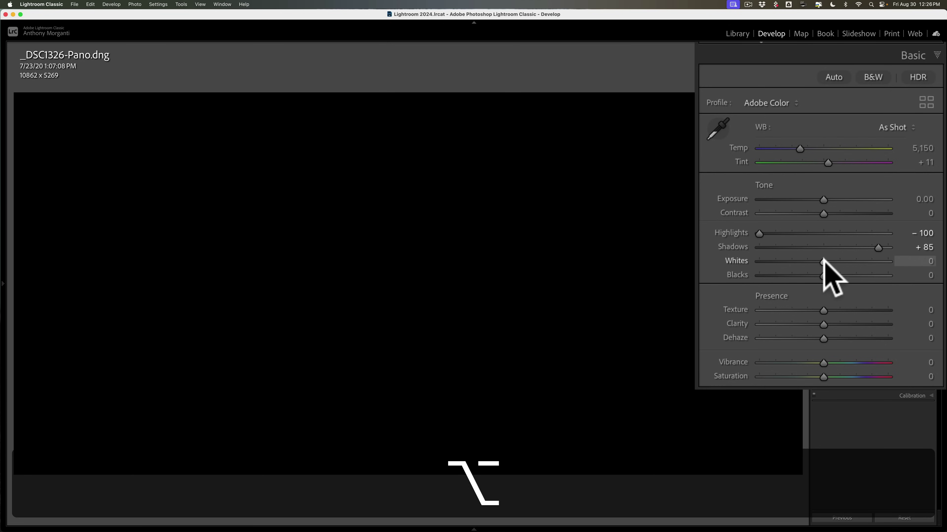
{"action": "left_click_drag", "start_coordinate": [823, 260], "coordinate": [848, 261]}
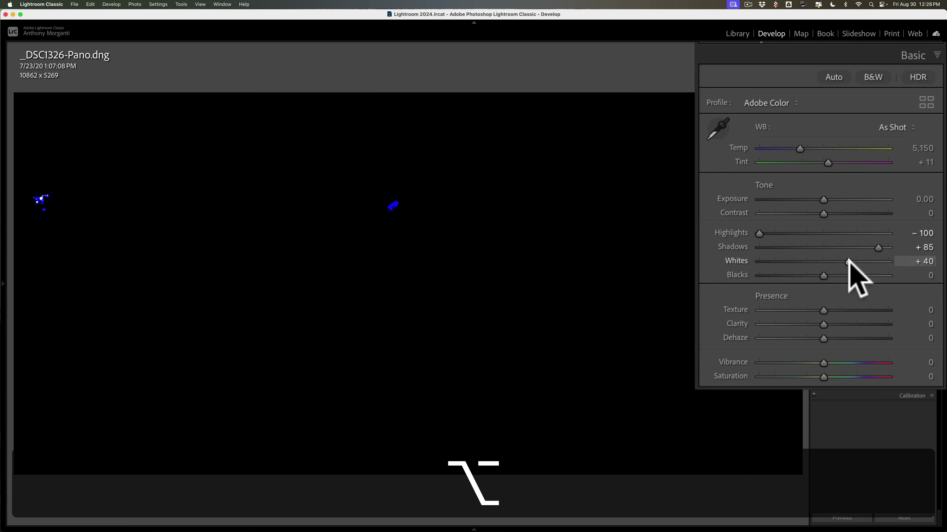
{"action": "left_click_drag", "start_coordinate": [848, 260], "coordinate": [856, 260]}
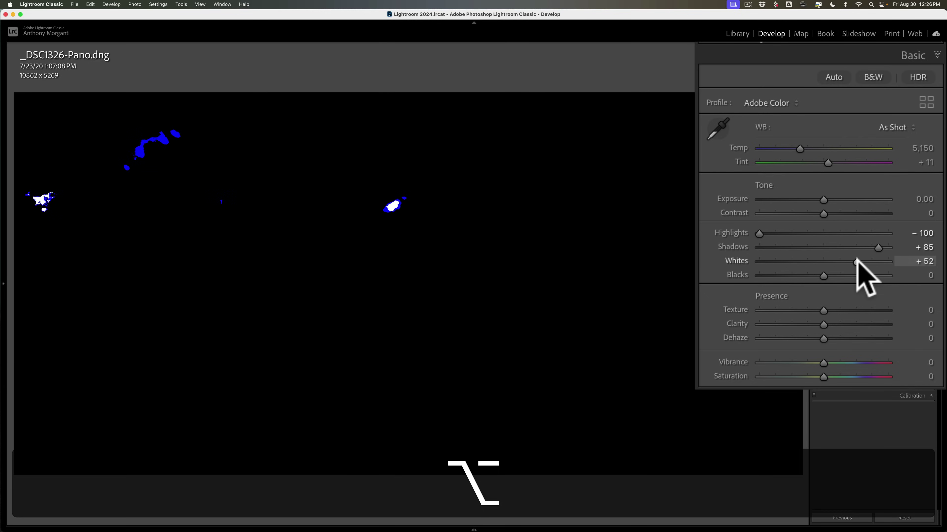
{"action": "left_click_drag", "start_coordinate": [856, 260], "coordinate": [837, 261]}
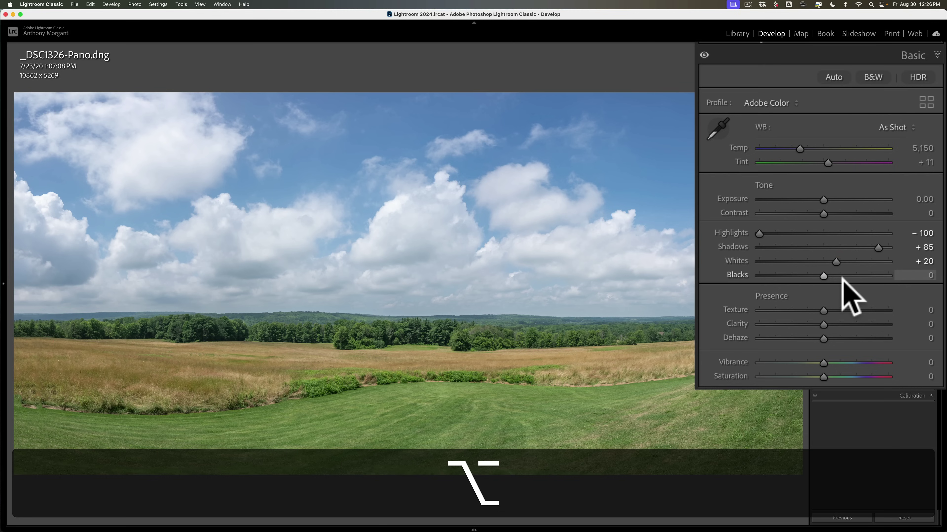
Lower Blacks to about -62 while watching the shadow clipping preview
{"action": "key", "text": "alt"}
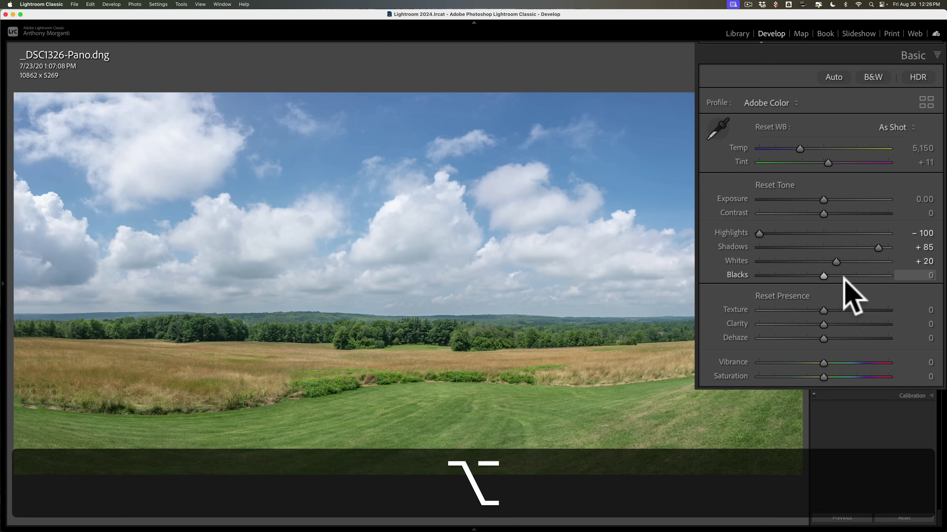
{"action": "left_click_drag", "start_coordinate": [823, 275], "coordinate": [792, 275]}
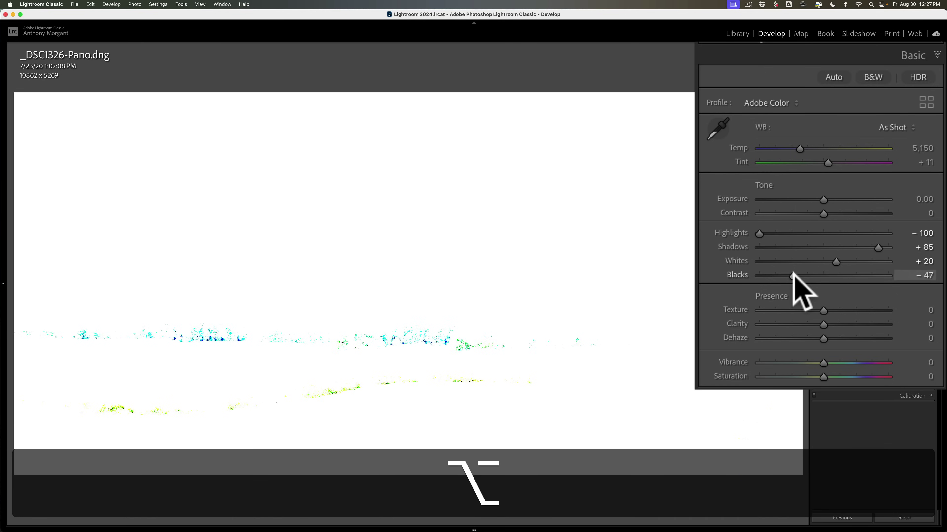
{"action": "mouse_move", "coordinate": [792, 275]}
{"action": "left_mouse_down"}
{"action": "mouse_move", "coordinate": [761, 275]}
{"action": "mouse_move", "coordinate": [791, 275]}
{"action": "left_mouse_up"}
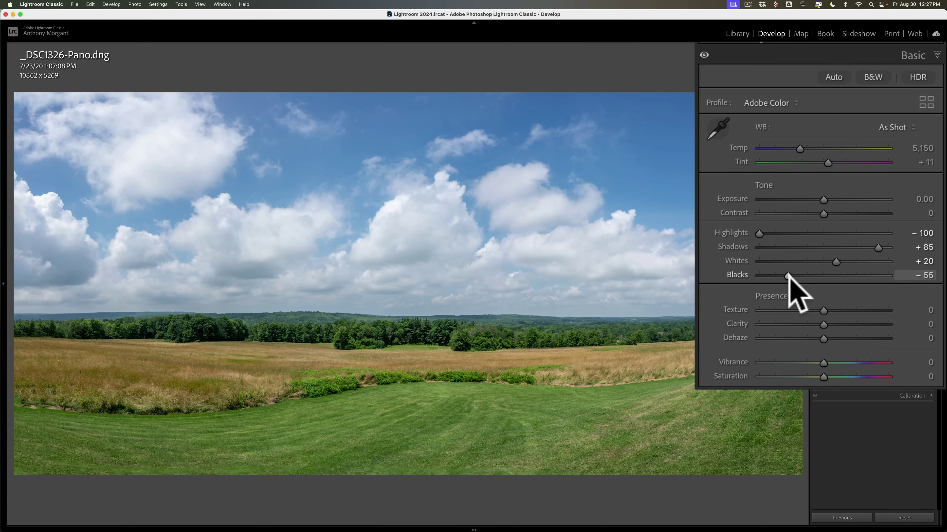
{"action": "left_click_drag", "start_coordinate": [788, 276], "coordinate": [783, 276]}
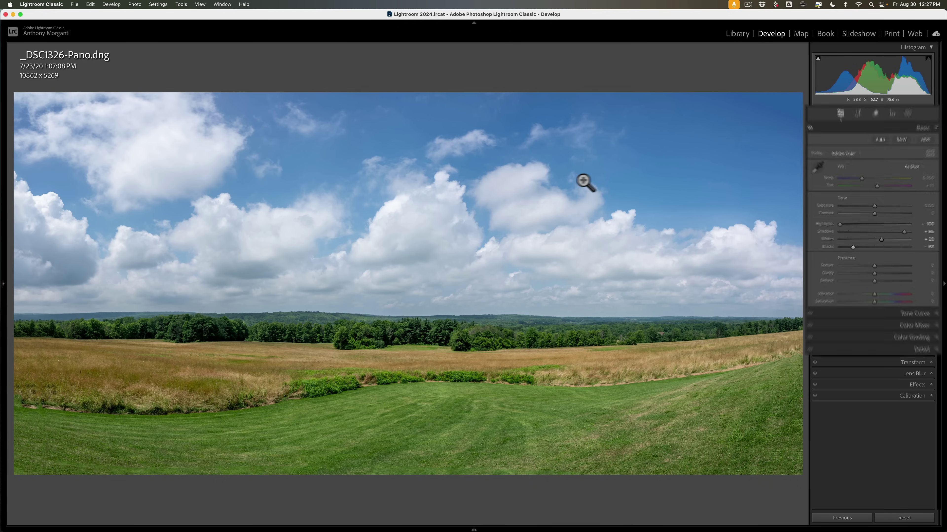
Add a Sky mask with Dehaze 21, Clarity 18 and Texture 10
{"action": "left_click", "coordinate": [884, 16]}
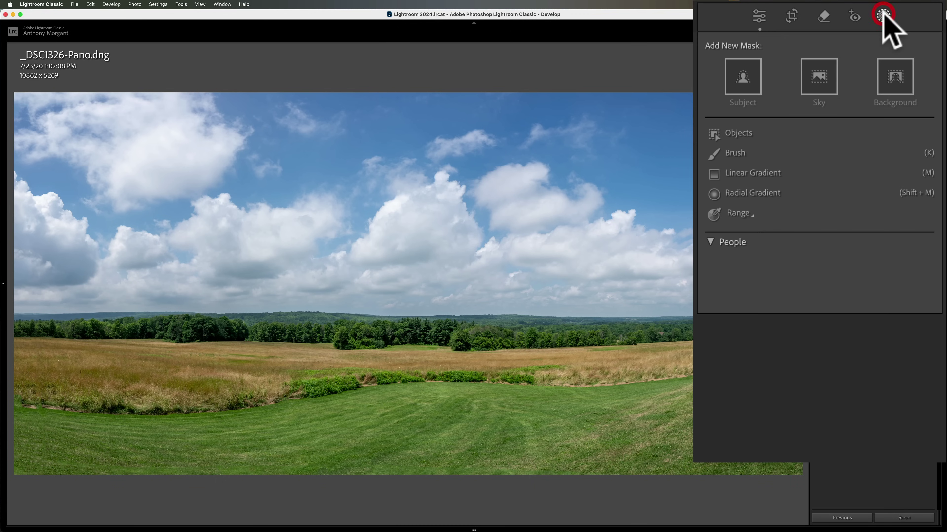
{"action": "left_click", "coordinate": [820, 80]}
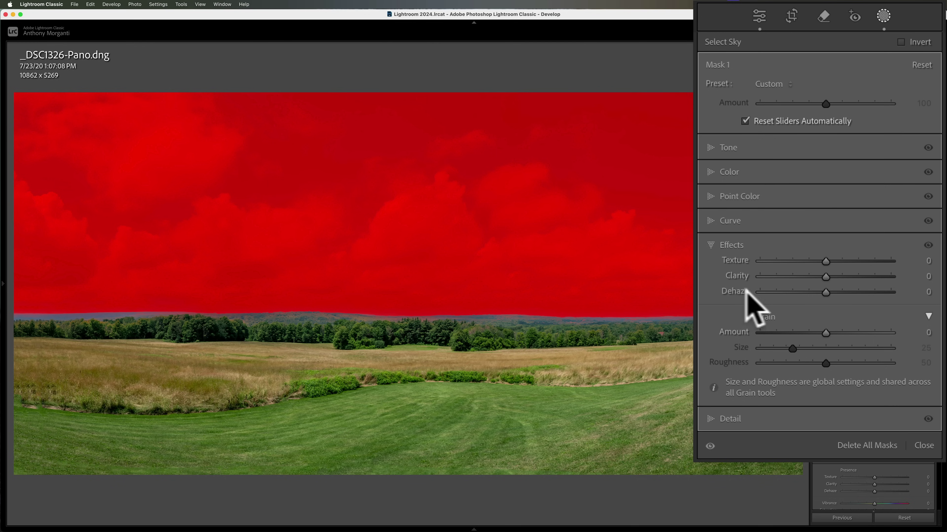
{"action": "left_click", "coordinate": [825, 292]}
{"action": "left_click_drag", "start_coordinate": [825, 292], "coordinate": [830, 261]}
{"action": "left_click", "coordinate": [823, 261]}
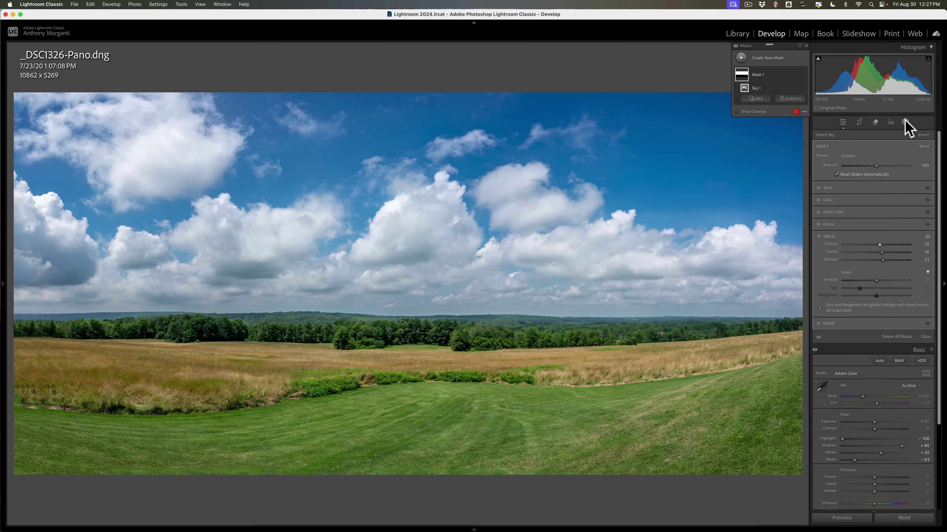
{"action": "left_click", "coordinate": [905, 122]}
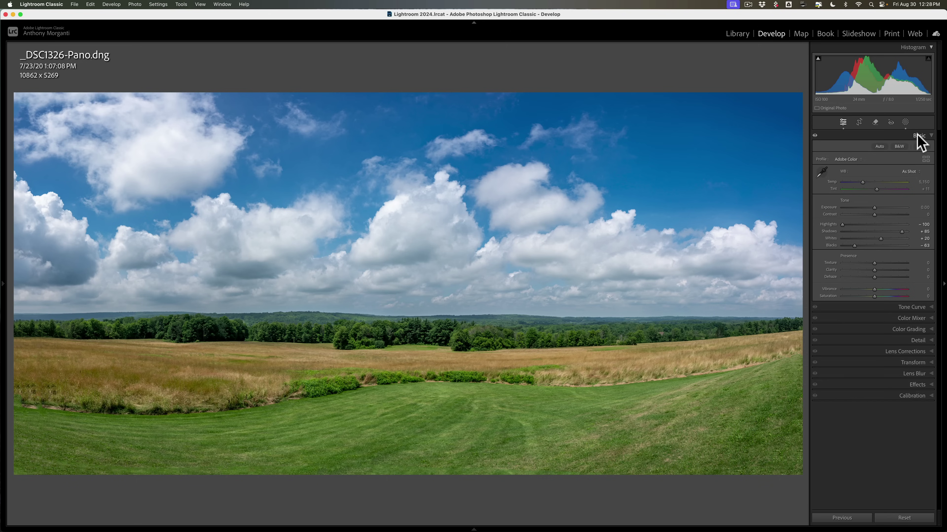
In the HSL Color Mixer, set Yellow/Green luminance to +31/−28 and saturation to +20/+9
{"action": "left_click", "coordinate": [918, 135]}
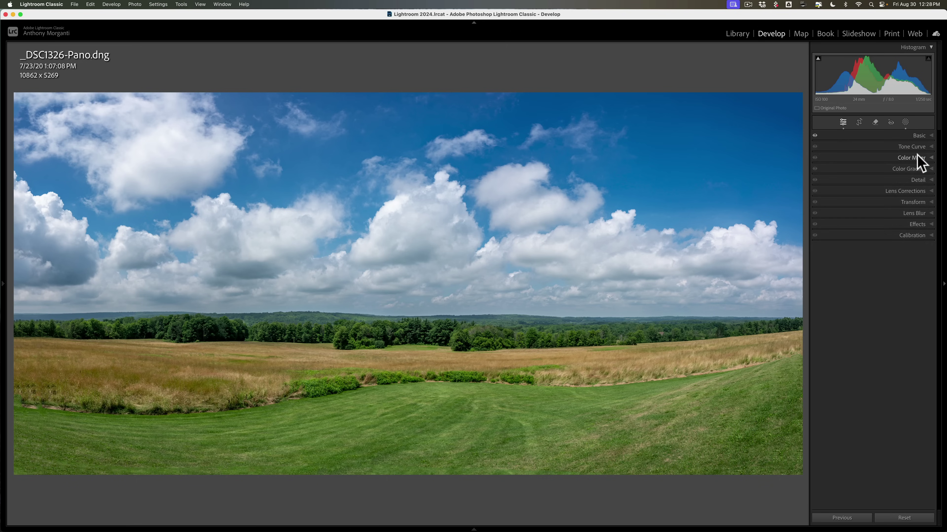
{"action": "left_click", "coordinate": [917, 158]}
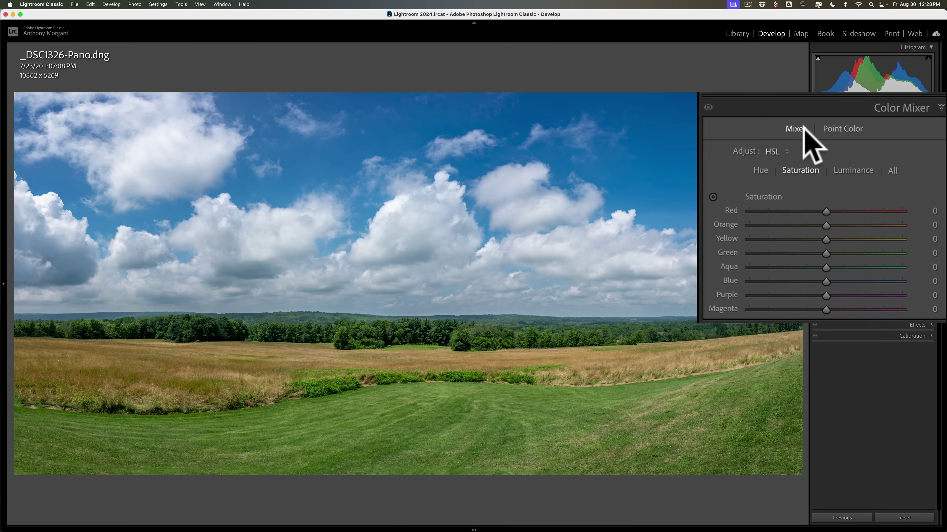
{"action": "left_click", "coordinate": [847, 130]}
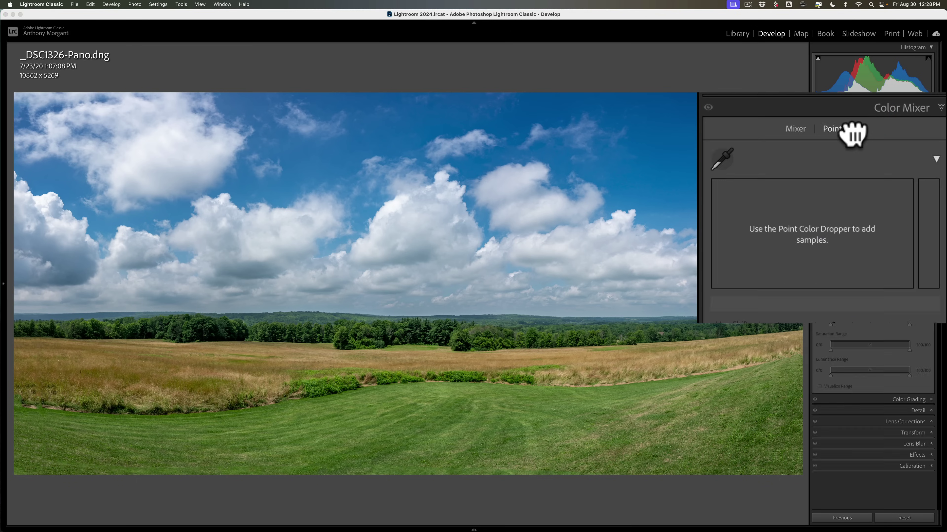
{"action": "left_click", "coordinate": [791, 128]}
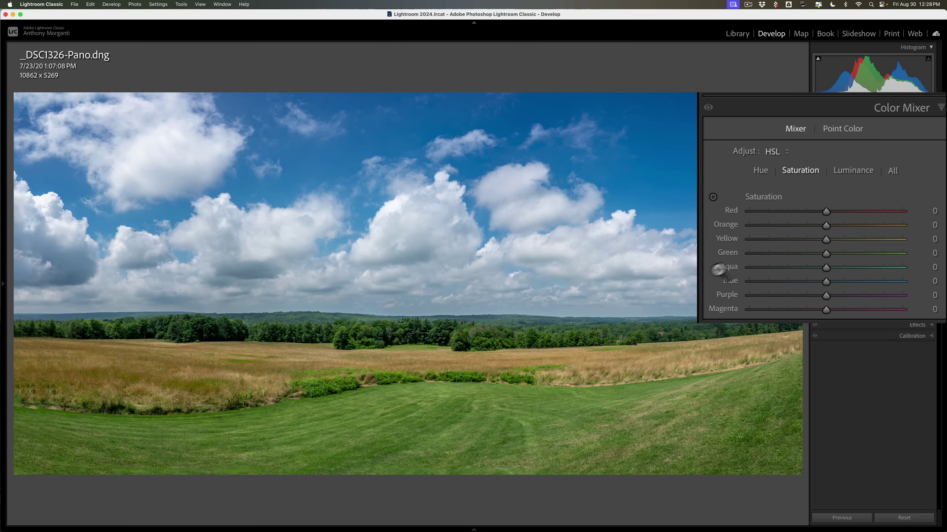
{"action": "left_click", "coordinate": [849, 164]}
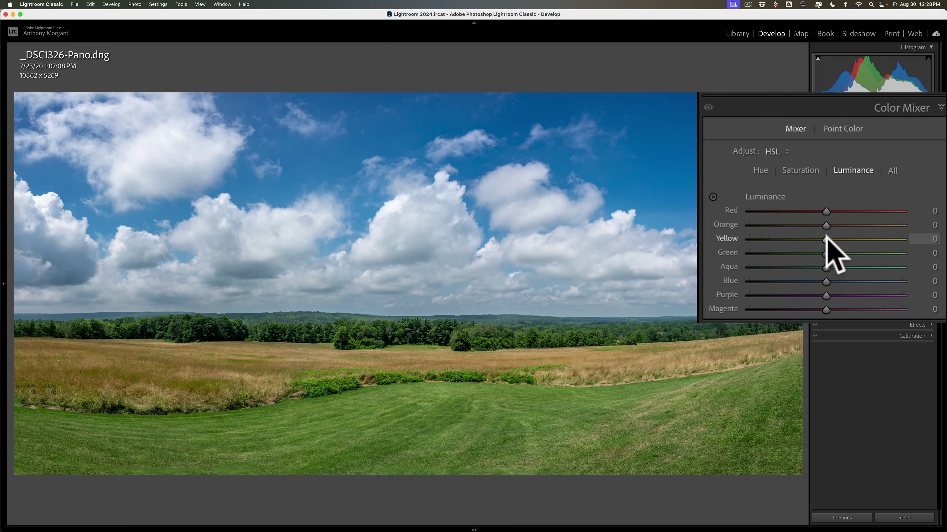
{"action": "left_click_drag", "start_coordinate": [826, 237], "coordinate": [849, 239]}
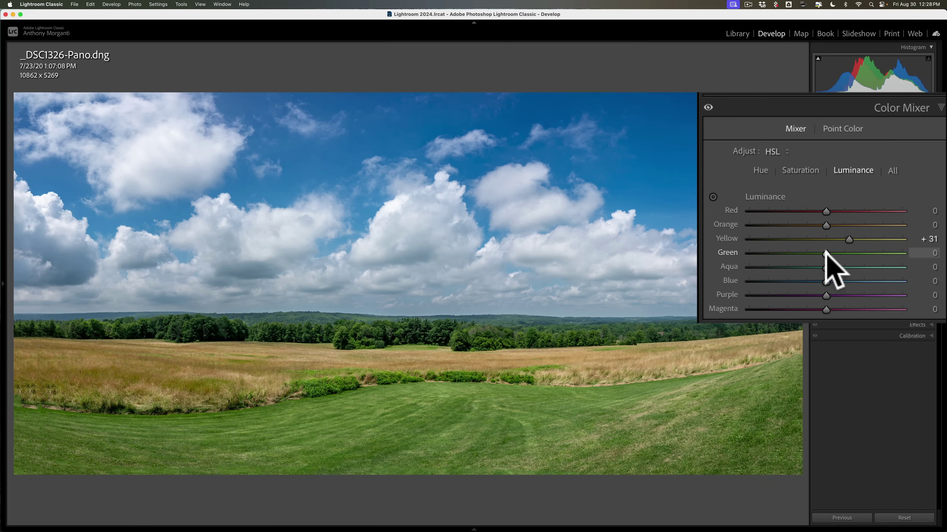
{"action": "left_click_drag", "start_coordinate": [825, 251], "coordinate": [804, 253]}
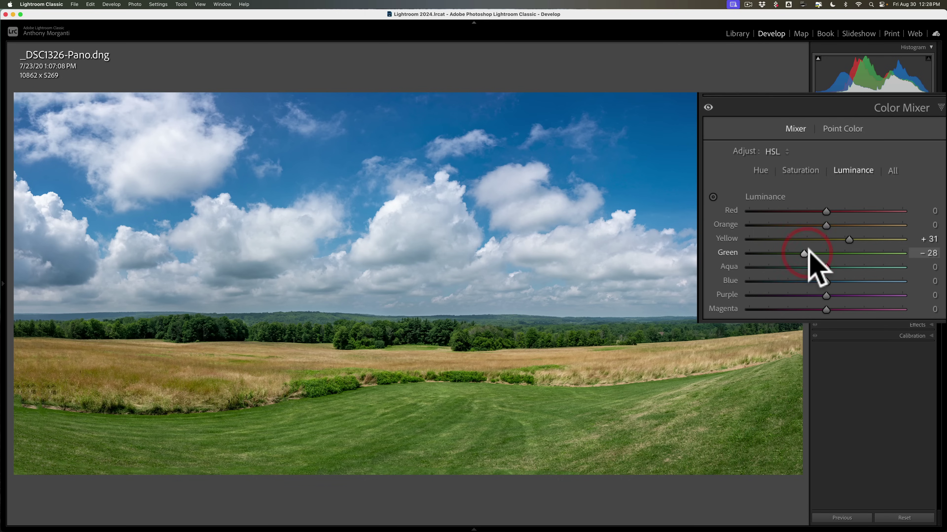
{"action": "left_click", "coordinate": [809, 169]}
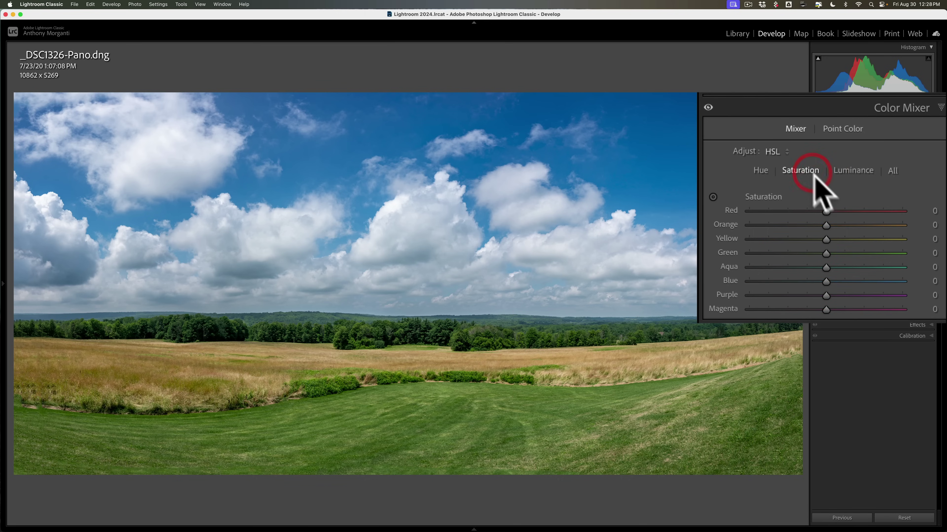
{"action": "mouse_move", "coordinate": [828, 239]}
{"action": "left_mouse_down"}
{"action": "mouse_move", "coordinate": [840, 235]}
{"action": "mouse_move", "coordinate": [831, 253]}
{"action": "left_mouse_up"}
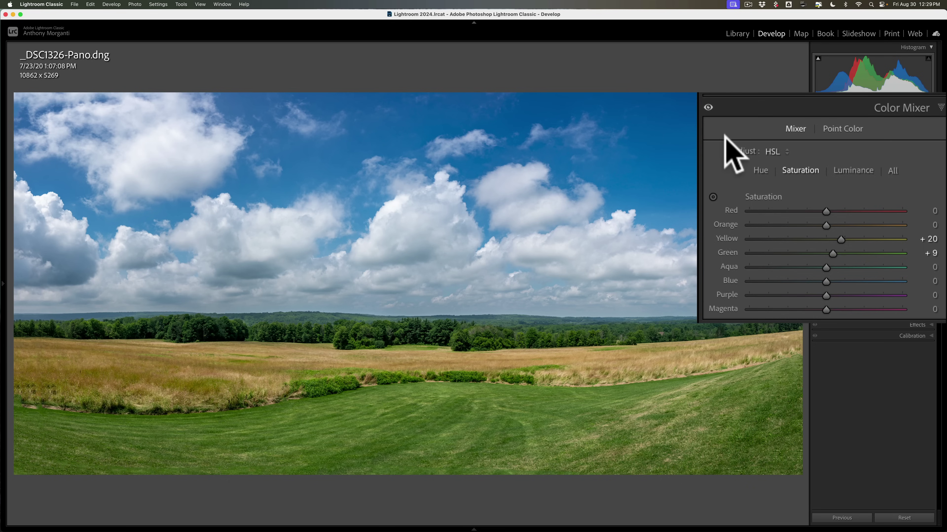
{"action": "left_click", "coordinate": [815, 158]}
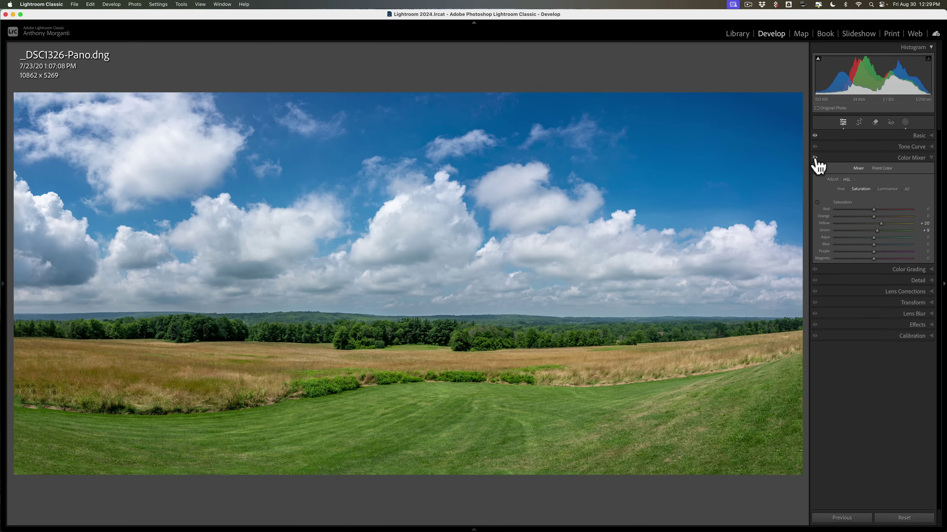
{"action": "left_click", "coordinate": [815, 158]}
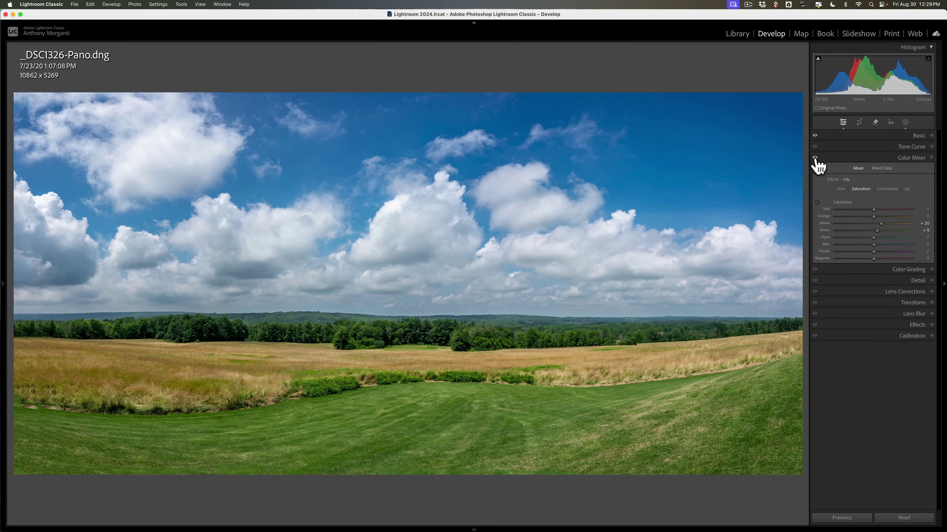
{"action": "left_click", "coordinate": [814, 158]}
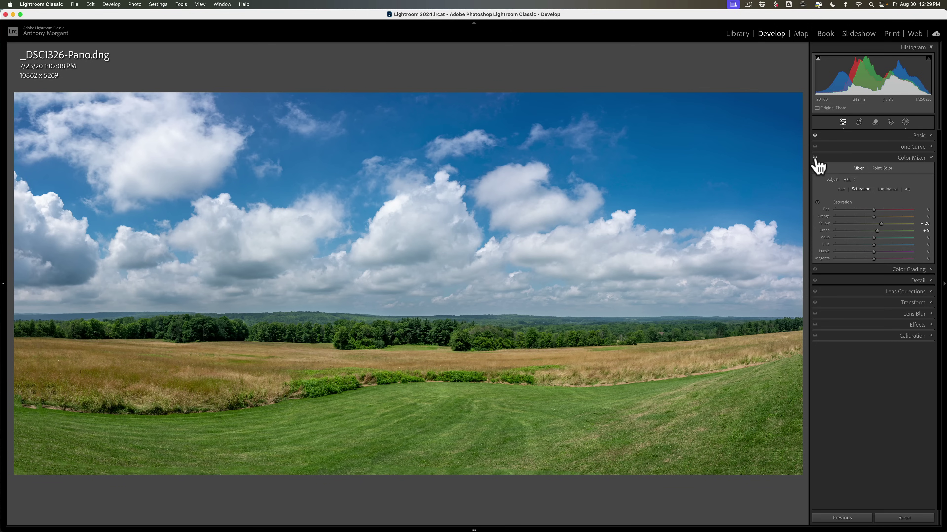
{"action": "left_click", "coordinate": [815, 158]}
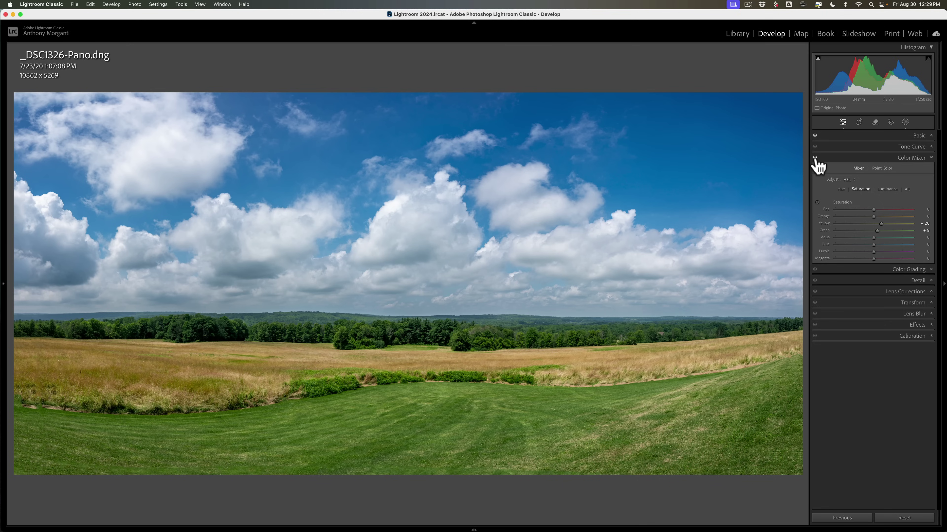
{"action": "left_click", "coordinate": [815, 158]}
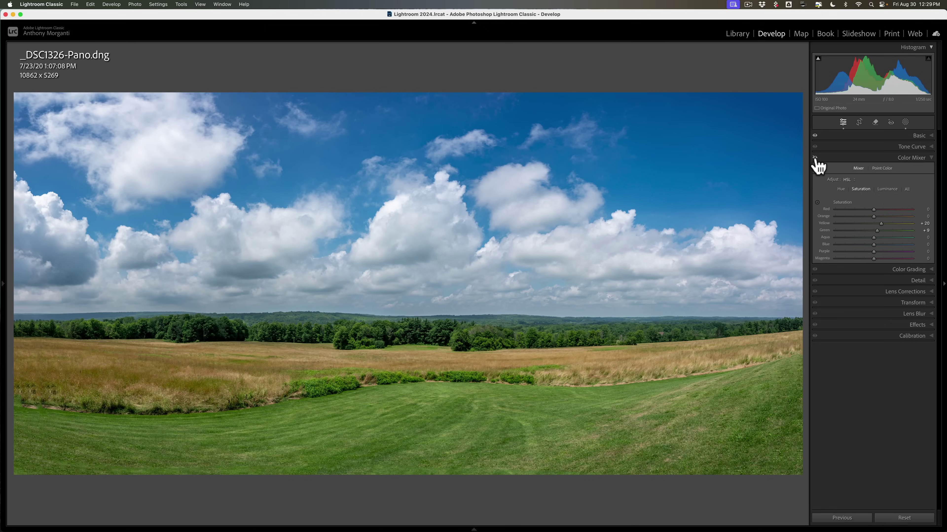
{"action": "left_click", "coordinate": [815, 158]}
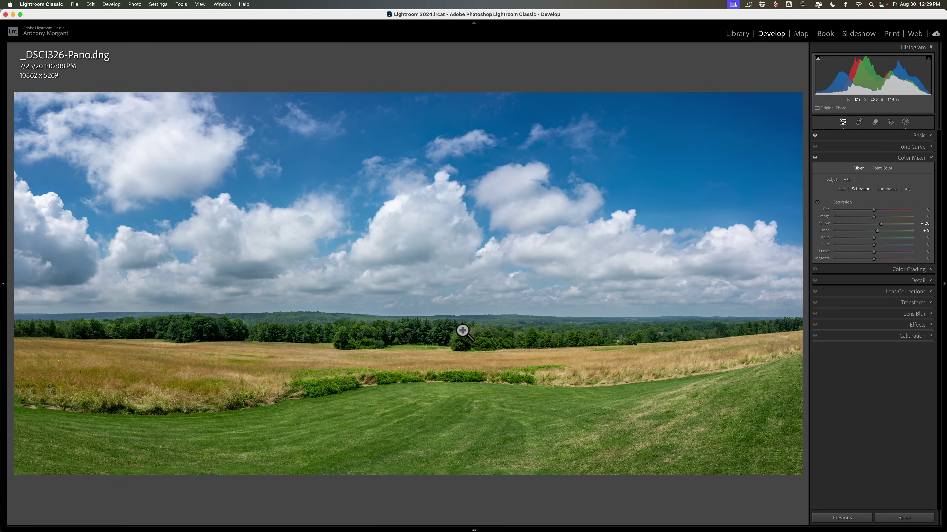
{"action": "left_click", "coordinate": [815, 158]}
{"action": "left_click", "coordinate": [814, 158]}
{"action": "left_click", "coordinate": [814, 158]}
{"action": "left_click", "coordinate": [815, 158]}
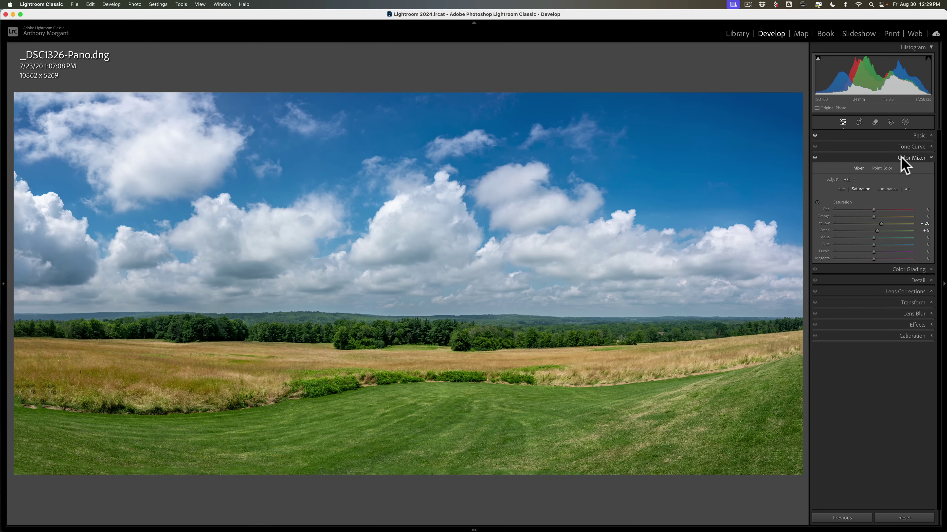
Create Mask 2 with Select Objects by brushing over the distant tree line
{"action": "left_click", "coordinate": [906, 122]}
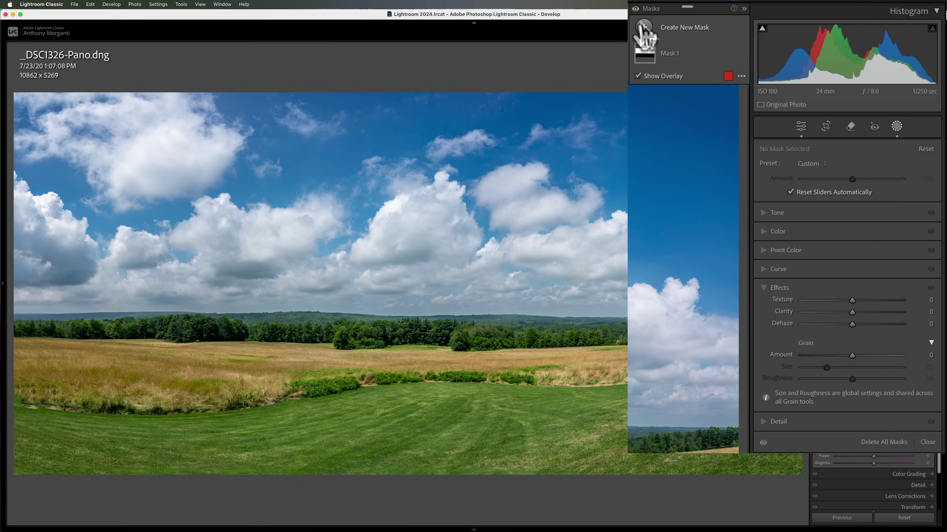
{"action": "left_click", "coordinate": [644, 27]}
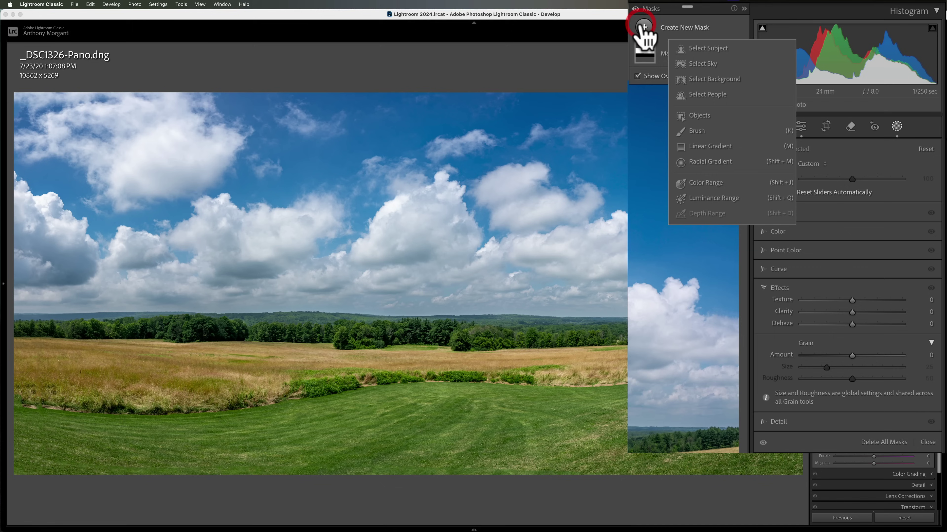
{"action": "left_click", "coordinate": [699, 116]}
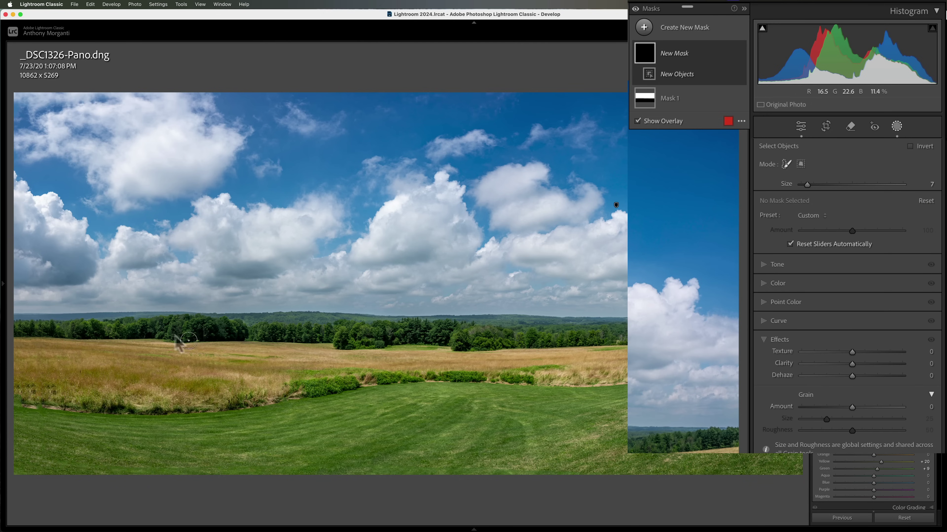
{"action": "mouse_move", "coordinate": [12, 328]}
{"action": "left_mouse_down"}
{"action": "mouse_move", "coordinate": [407, 325]}
{"action": "mouse_move", "coordinate": [529, 336]}
{"action": "mouse_move", "coordinate": [804, 324]}
{"action": "mouse_move", "coordinate": [453, 343]}
{"action": "mouse_move", "coordinate": [468, 345]}
{"action": "mouse_move", "coordinate": [46, 332]}
{"action": "left_mouse_up"}
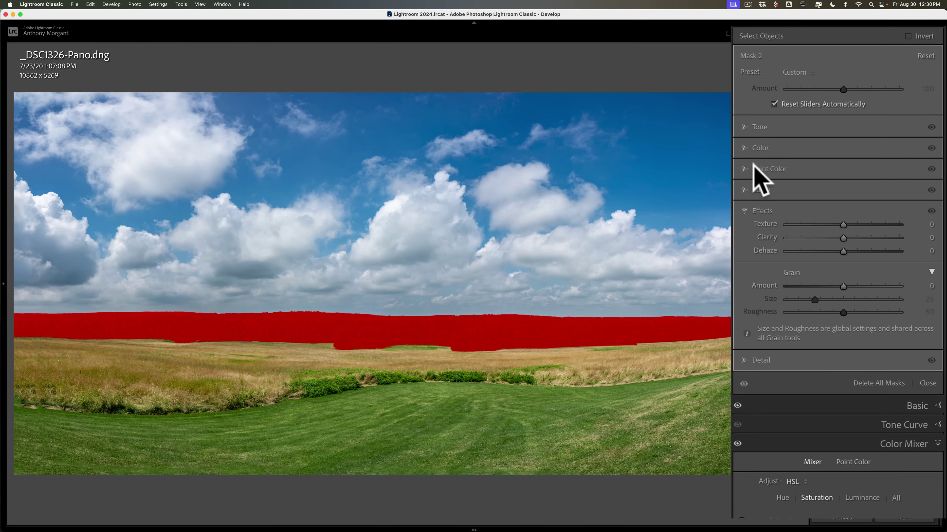
{"action": "left_click", "coordinate": [747, 209]}
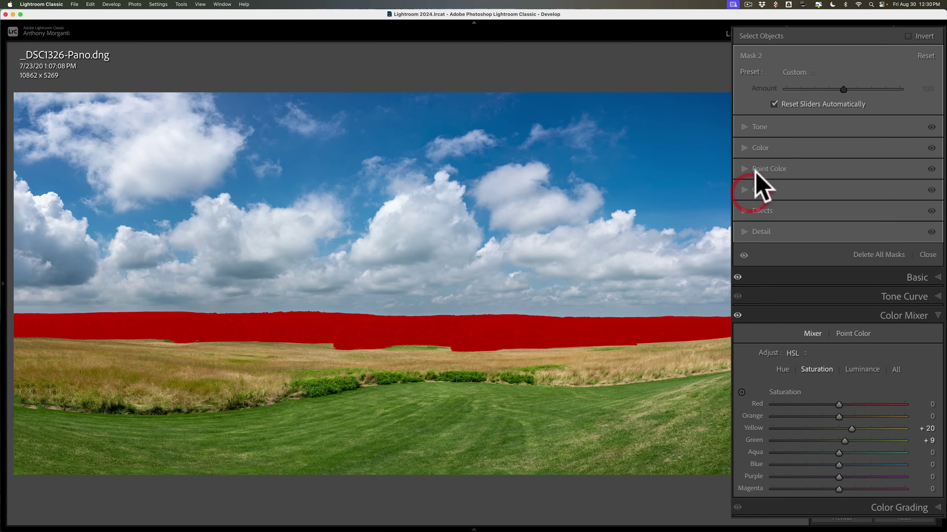
{"action": "left_click", "coordinate": [909, 317]}
Set the tree-line mask to Highlights 22, Whites 32, Shadows −1 and Blacks −8
{"action": "left_click", "coordinate": [744, 127]}
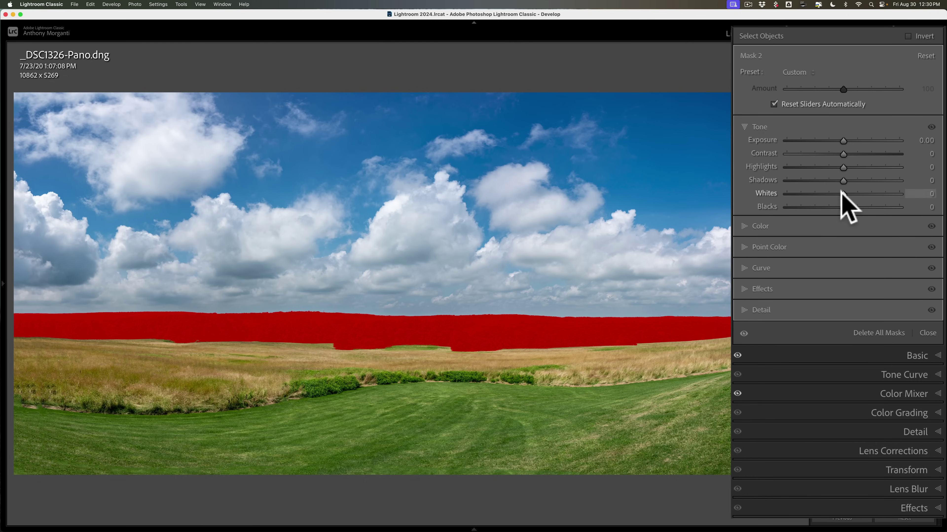
{"action": "mouse_move", "coordinate": [841, 191]}
{"action": "left_mouse_down"}
{"action": "mouse_move", "coordinate": [857, 192]}
{"action": "mouse_move", "coordinate": [833, 207]}
{"action": "mouse_move", "coordinate": [860, 192]}
{"action": "mouse_move", "coordinate": [839, 179]}
{"action": "mouse_move", "coordinate": [855, 167]}
{"action": "mouse_move", "coordinate": [842, 178]}
{"action": "left_mouse_up"}
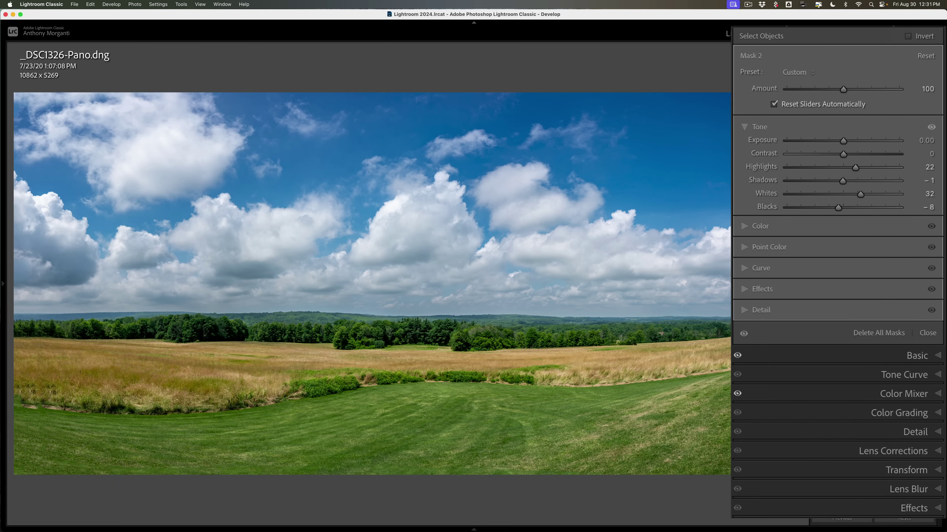
Sample the tree foliage green with the mask's Point Color and brighten its luminance
{"action": "left_click", "coordinate": [746, 247]}
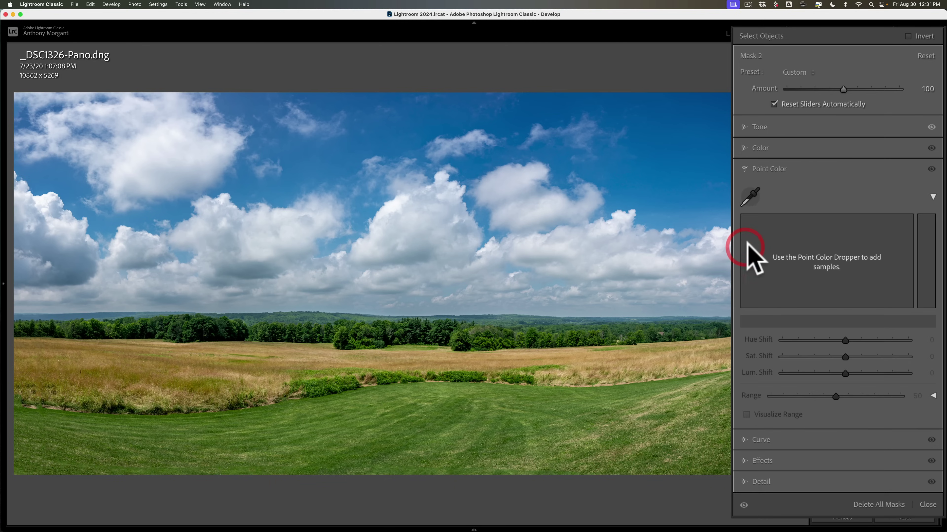
{"action": "left_click", "coordinate": [751, 198]}
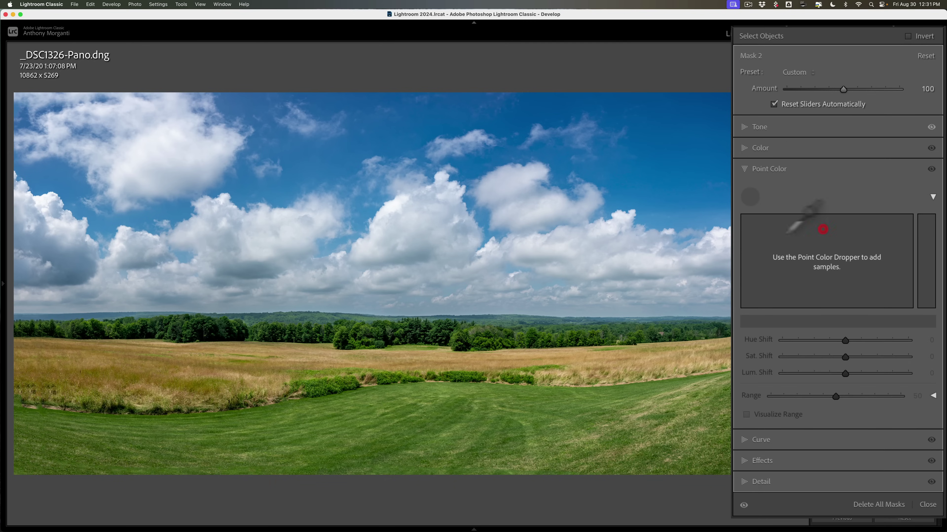
{"action": "left_click", "coordinate": [360, 339]}
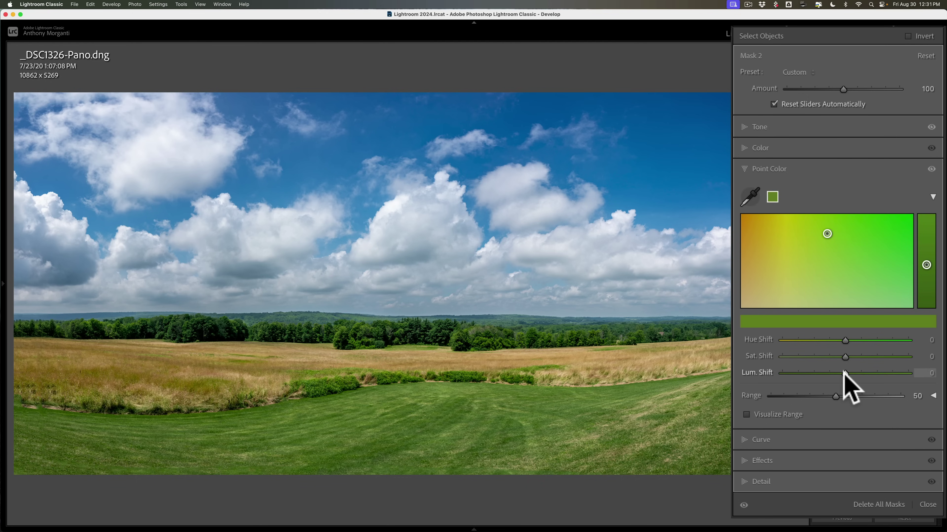
{"action": "left_click_drag", "start_coordinate": [843, 372], "coordinate": [864, 373]}
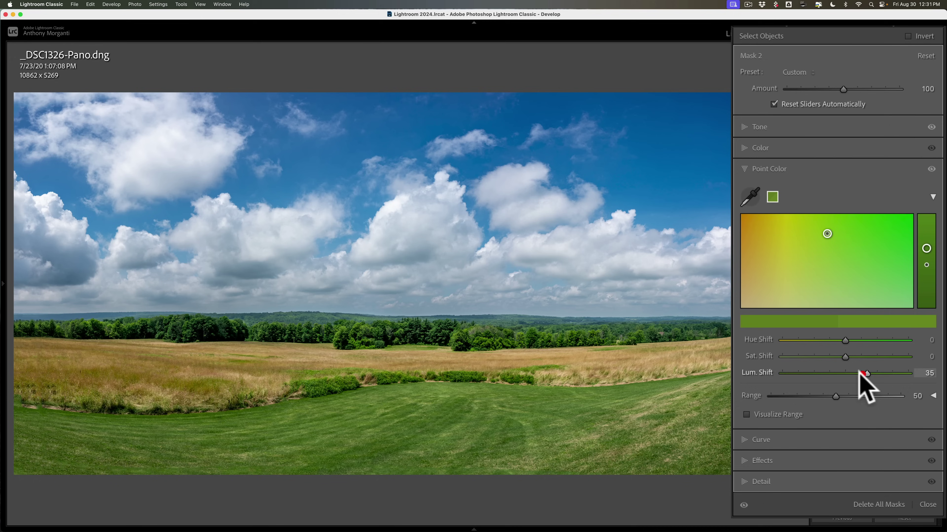
Sample a second green at Lum. Shift −17, and bring the first green to +41
{"action": "left_click", "coordinate": [754, 197]}
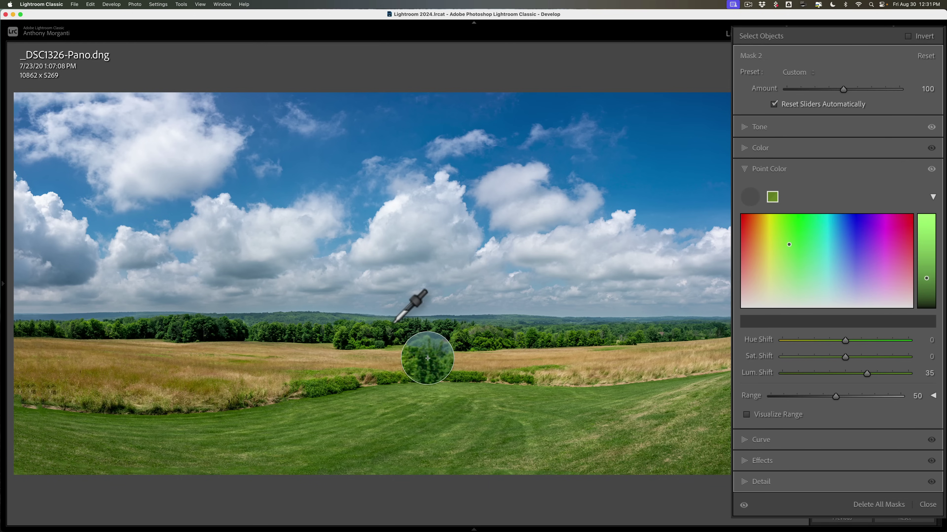
{"action": "left_click", "coordinate": [394, 322]}
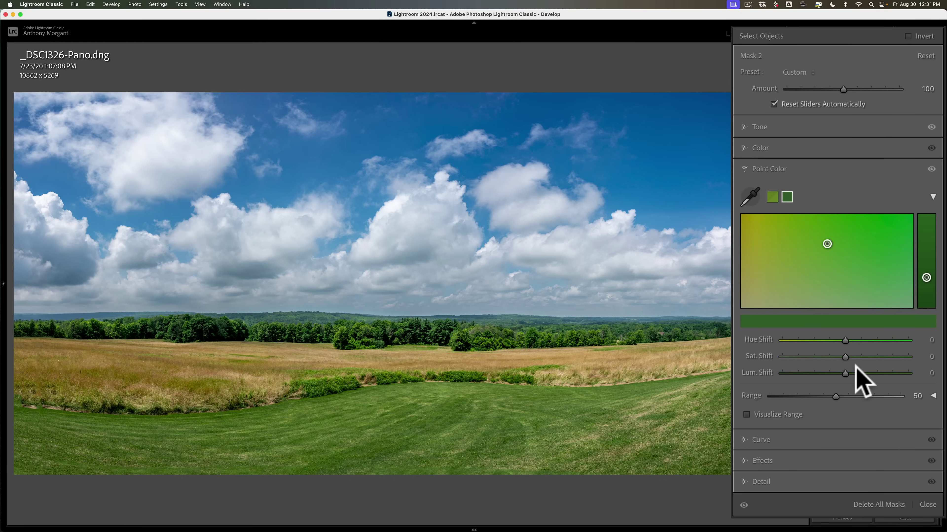
{"action": "left_click_drag", "start_coordinate": [845, 373], "coordinate": [835, 373]}
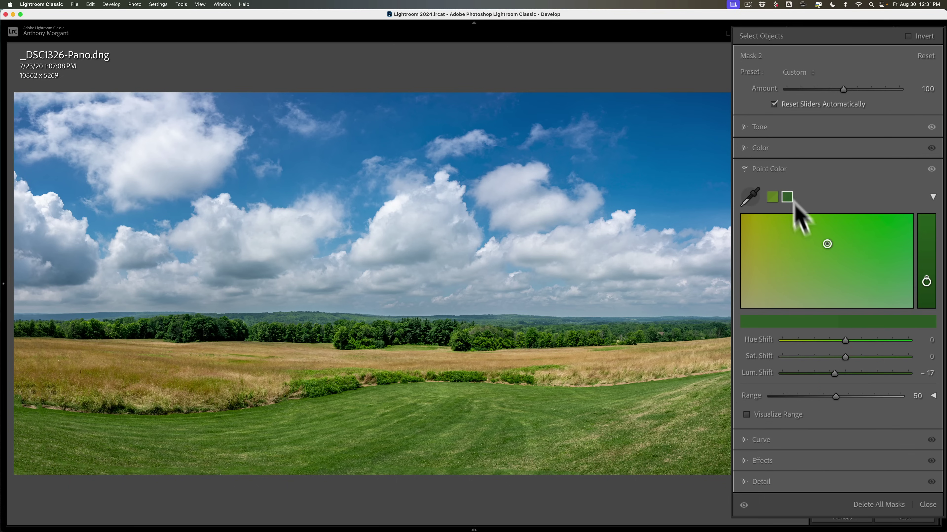
{"action": "left_click", "coordinate": [771, 196]}
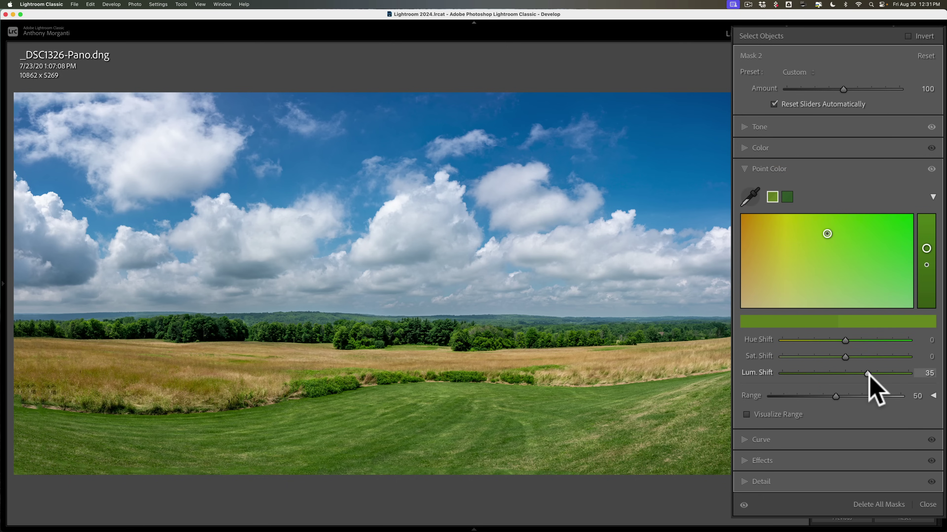
{"action": "left_click_drag", "start_coordinate": [867, 373], "coordinate": [870, 373]}
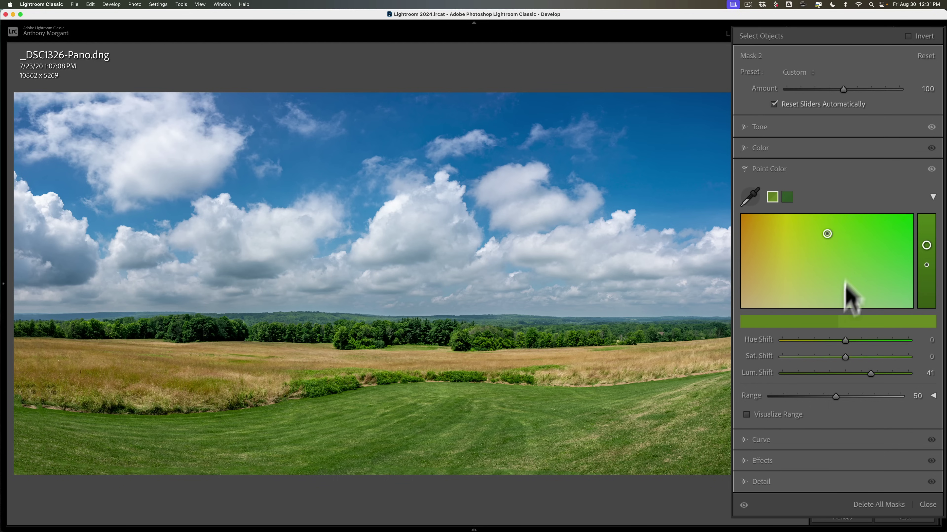
{"action": "left_click", "coordinate": [750, 169]}
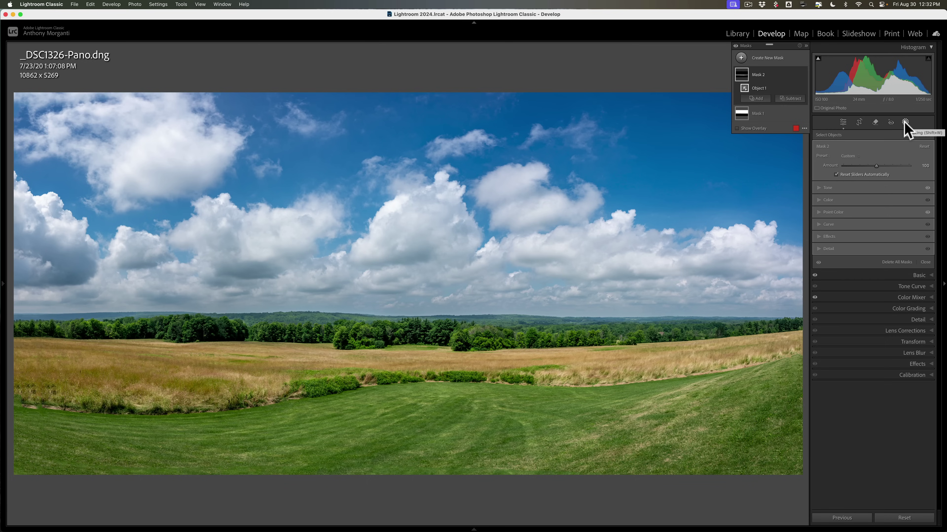
Close Masking and take a quick look at the Lens Corrections settings
{"action": "left_click", "coordinate": [905, 123]}
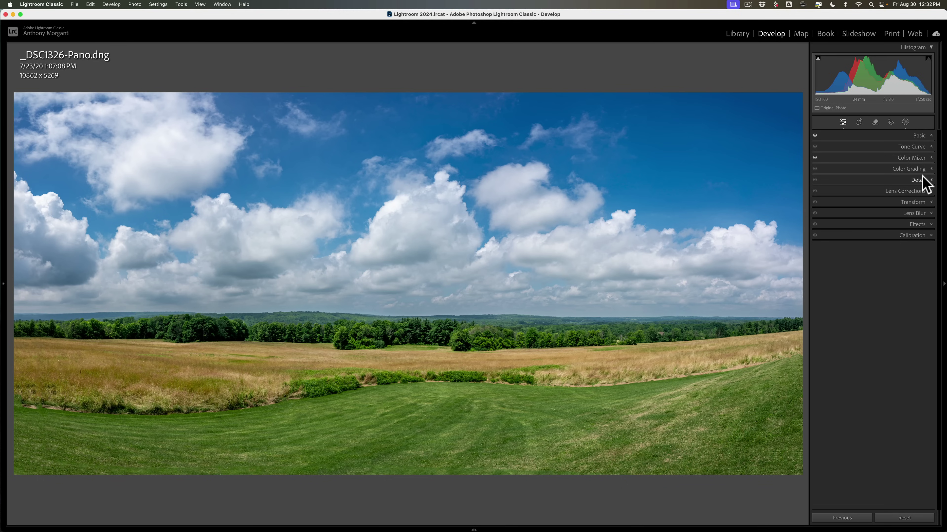
{"action": "left_click", "coordinate": [918, 190]}
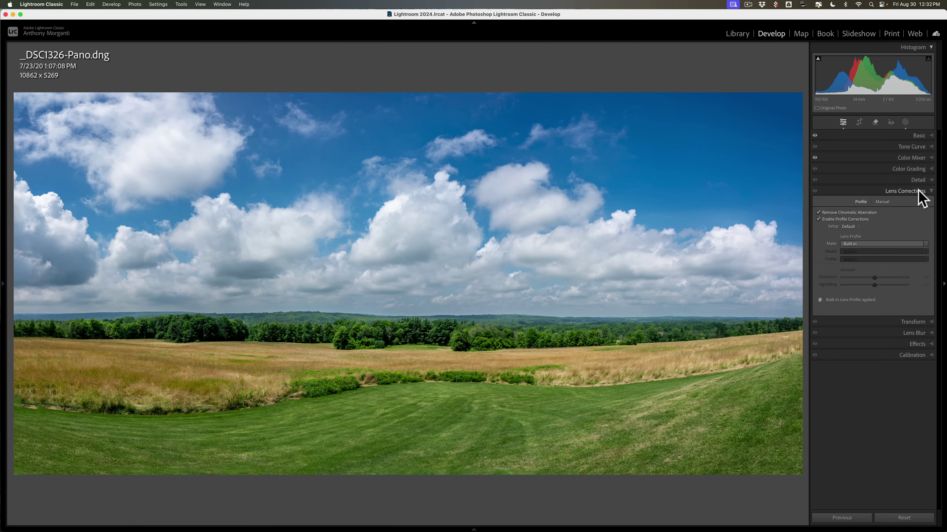
{"action": "left_click", "coordinate": [918, 190]}
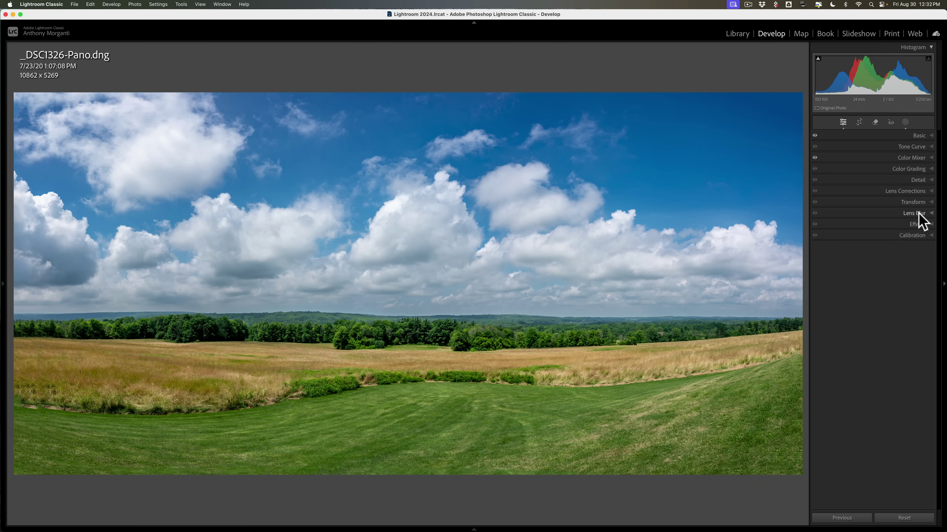
Deepen the panorama's Post-Crop Vignetting Amount to -4
{"action": "left_click", "coordinate": [918, 225]}
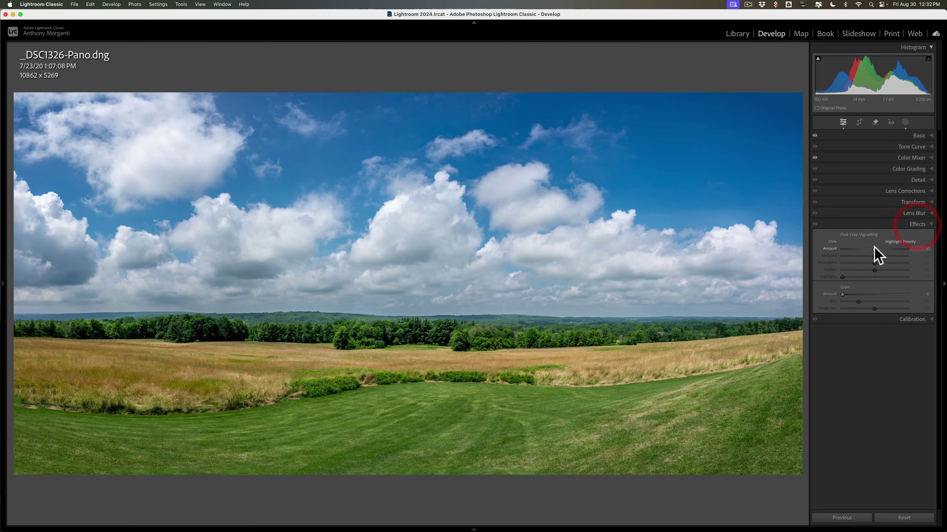
{"action": "left_click_drag", "start_coordinate": [873, 248], "coordinate": [873, 248]}
{"action": "left_click", "coordinate": [917, 224]}
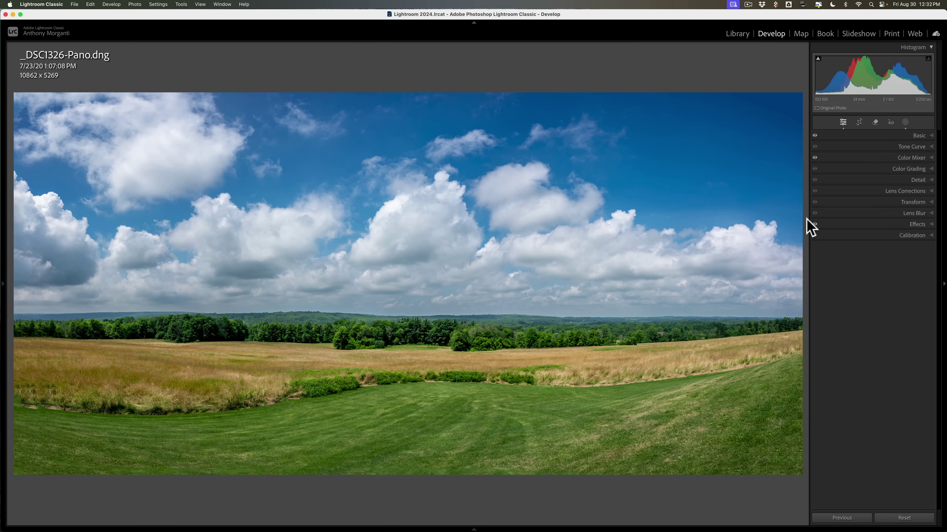
Move to the hay-bale photo and set Highlights to -100 and Shadows to +100
{"action": "key", "text": "Right"}
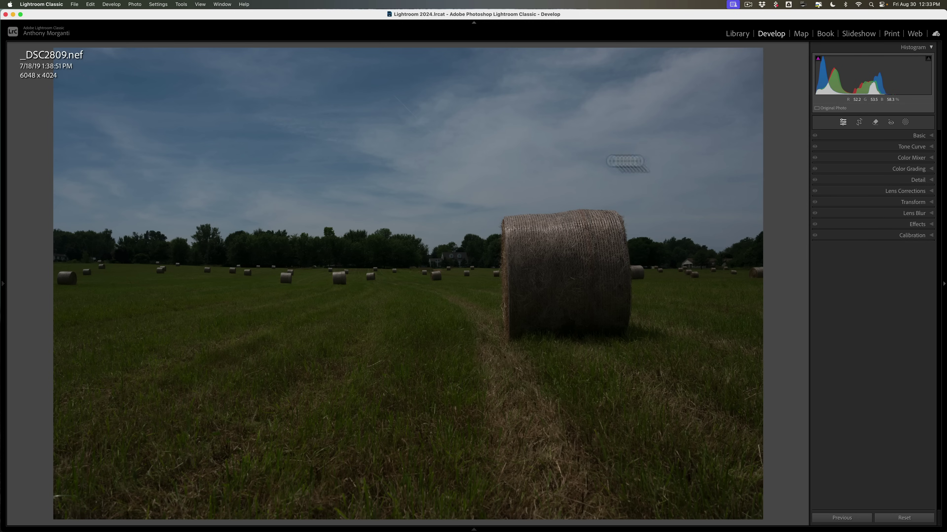
{"action": "left_click", "coordinate": [918, 136]}
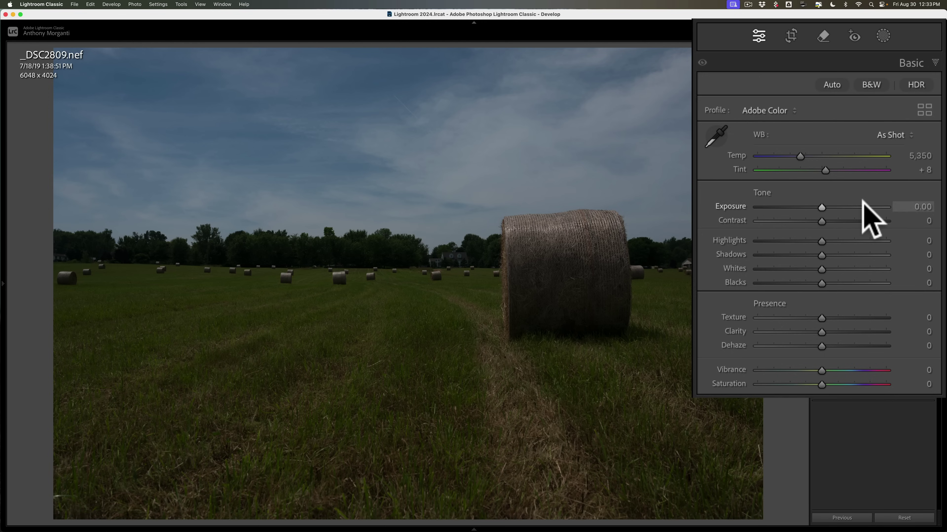
{"action": "left_click_drag", "start_coordinate": [822, 241], "coordinate": [758, 242]}
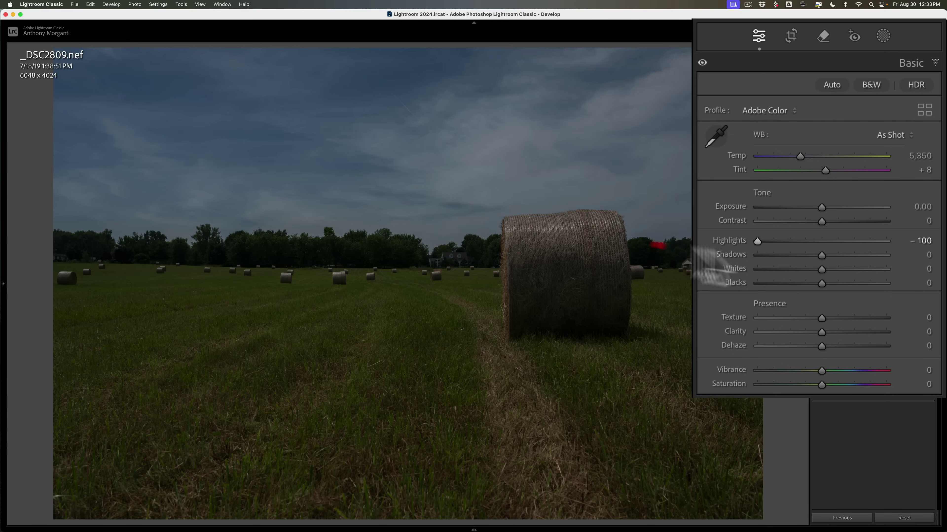
{"action": "left_click_drag", "start_coordinate": [822, 255], "coordinate": [886, 255]}
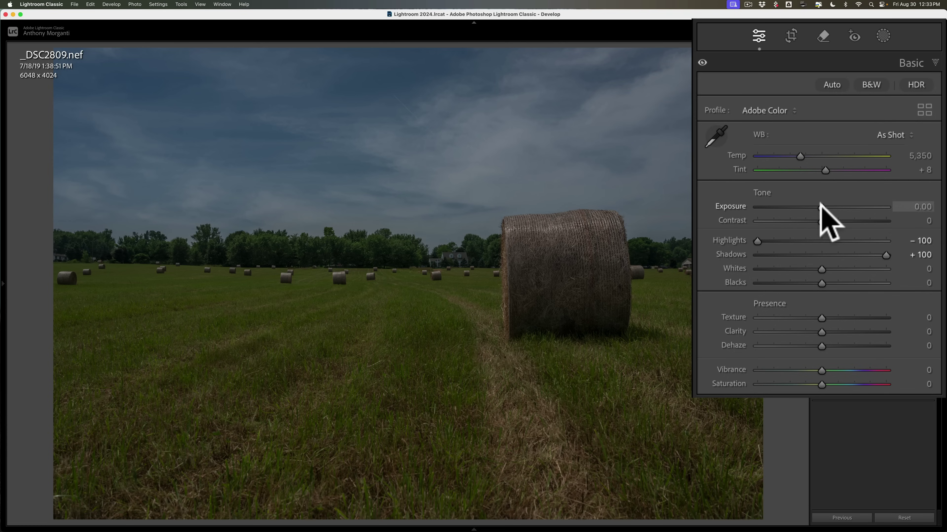
Raise Exposure to +0.70 and Whites to +35 while checking clipping with Alt
{"action": "left_click_drag", "start_coordinate": [820, 204], "coordinate": [828, 204]}
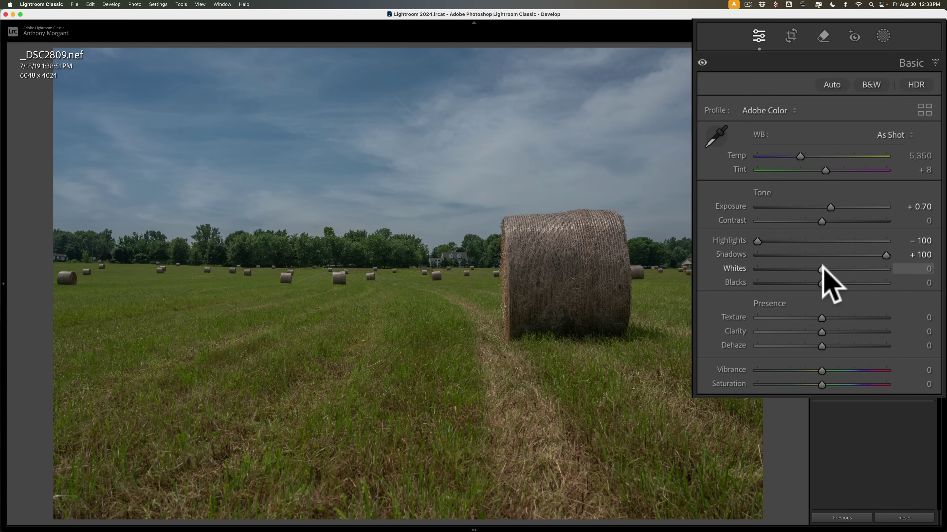
{"action": "key", "text": "alt"}
{"action": "left_click_drag", "start_coordinate": [822, 268], "coordinate": [842, 266]}
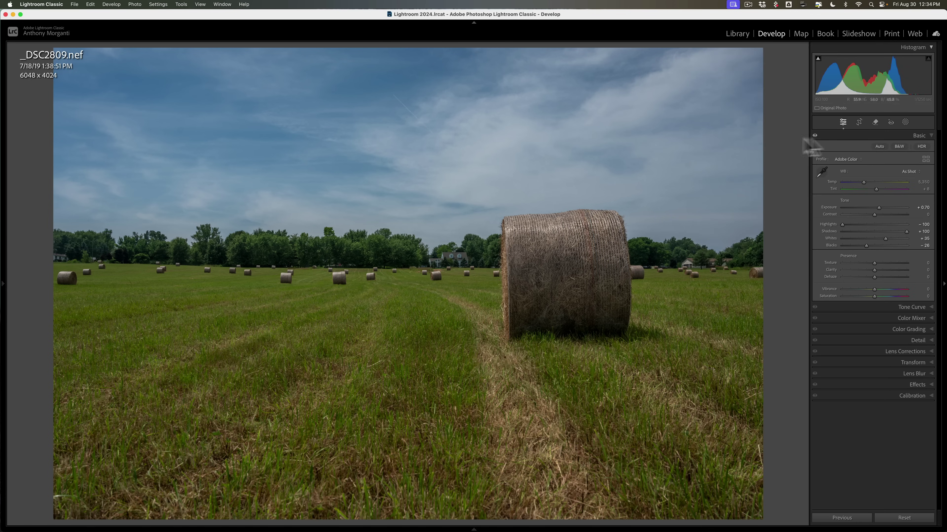
Add an automatic Sky mask with Dehaze 19 and Clarity 15, then close Masking
{"action": "left_click", "coordinate": [905, 123]}
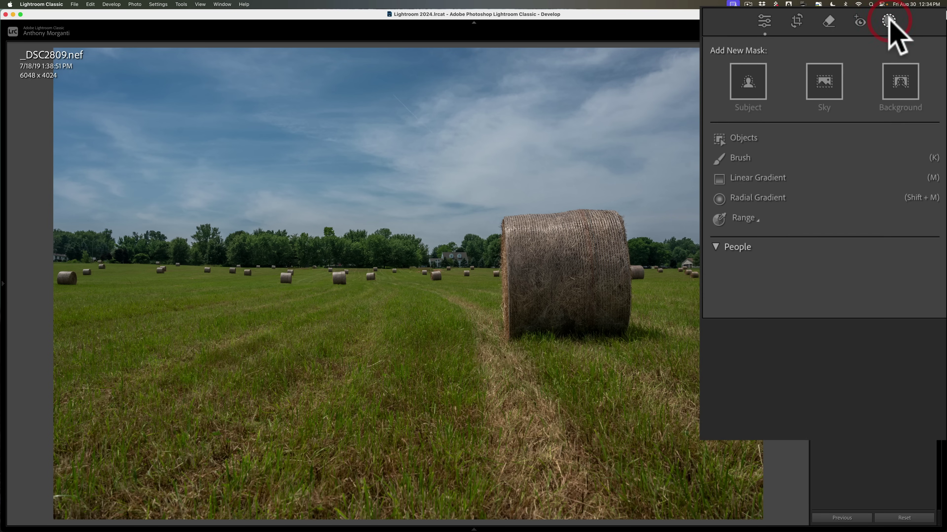
{"action": "left_click", "coordinate": [822, 75]}
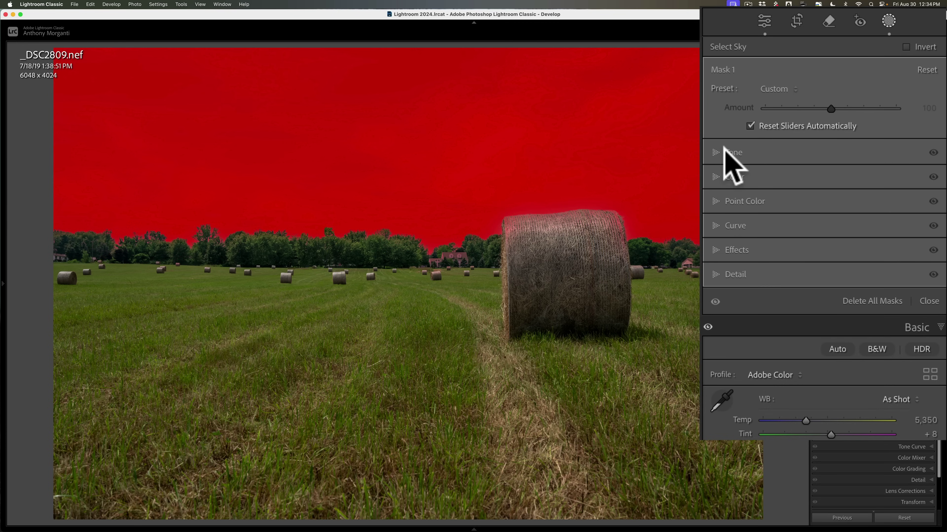
{"action": "left_click", "coordinate": [719, 250]}
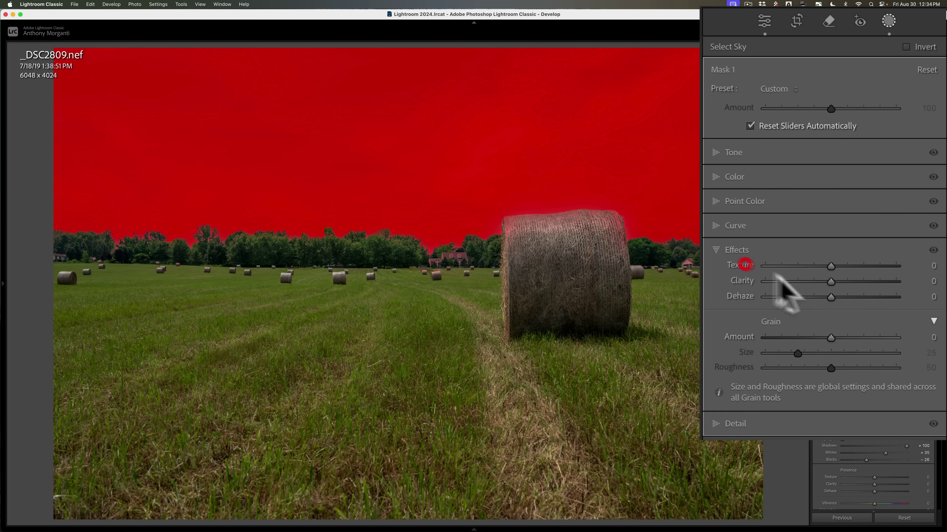
{"action": "left_click_drag", "start_coordinate": [828, 295], "coordinate": [842, 261]}
{"action": "left_click", "coordinate": [831, 265]}
{"action": "left_click", "coordinate": [905, 122]}
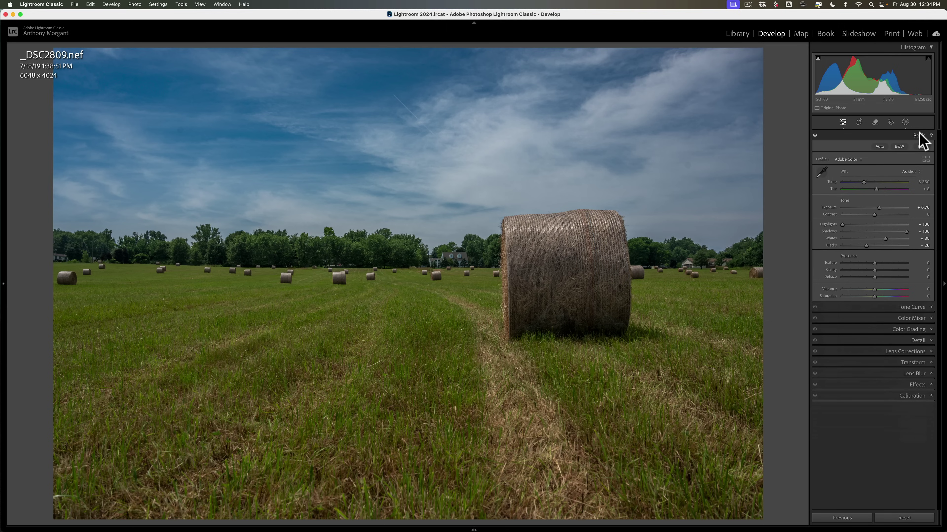
In the Color Mixer, set Yellow luminance +26, Green luminance -97 and Yellow saturation +10
{"action": "left_click", "coordinate": [921, 319]}
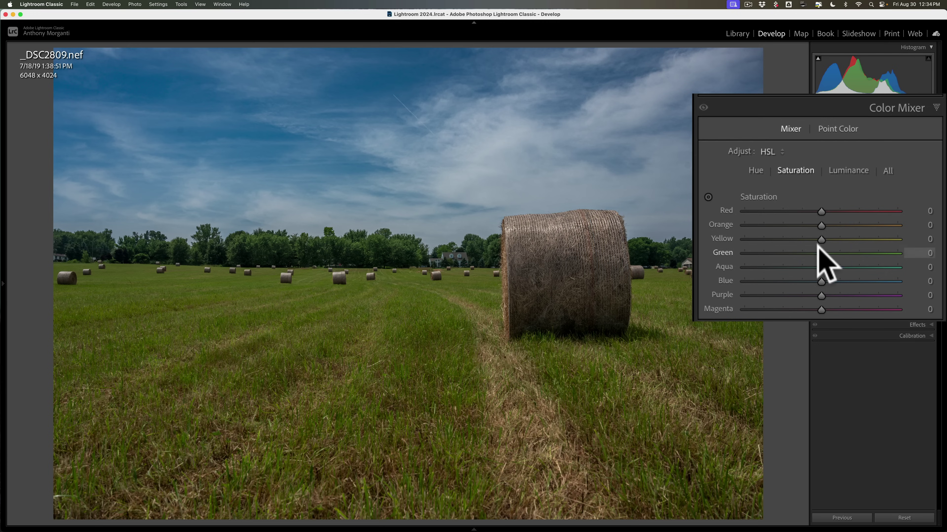
{"action": "left_click", "coordinate": [843, 172]}
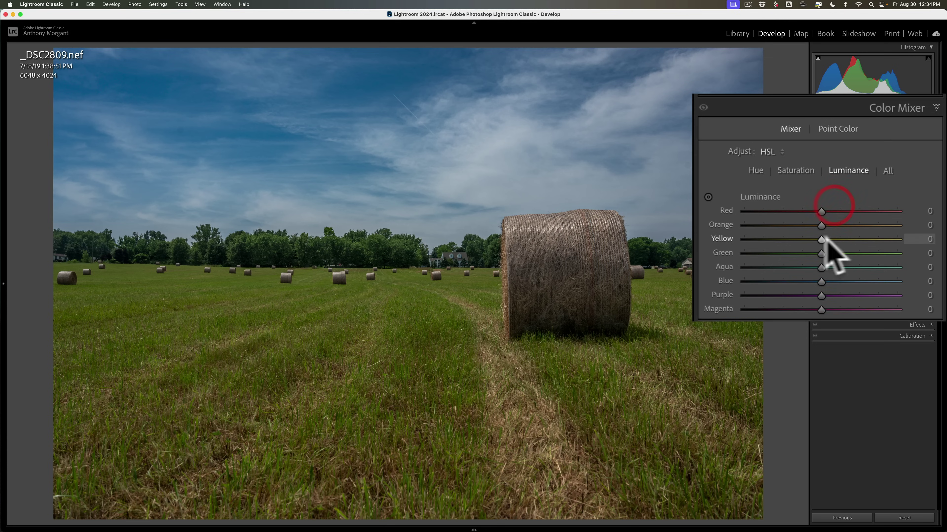
{"action": "left_click_drag", "start_coordinate": [820, 237], "coordinate": [772, 246]}
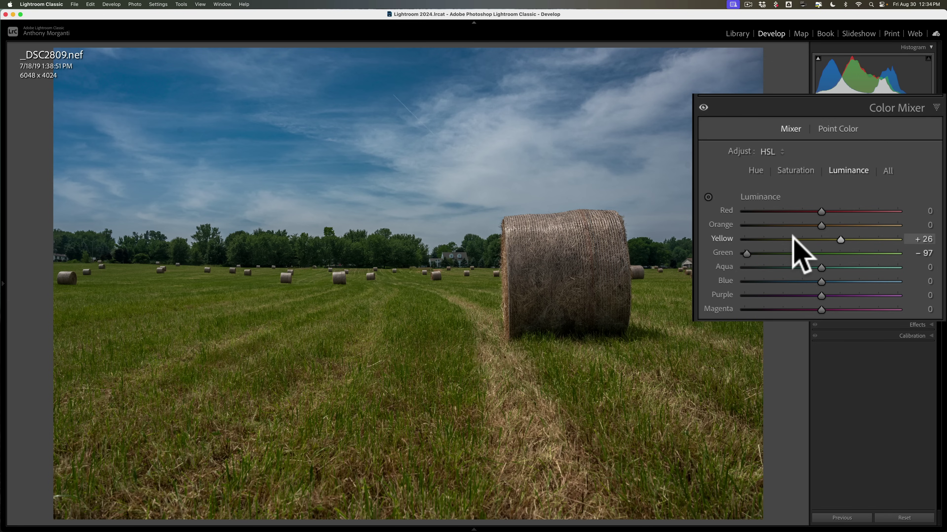
{"action": "left_click", "coordinate": [795, 169]}
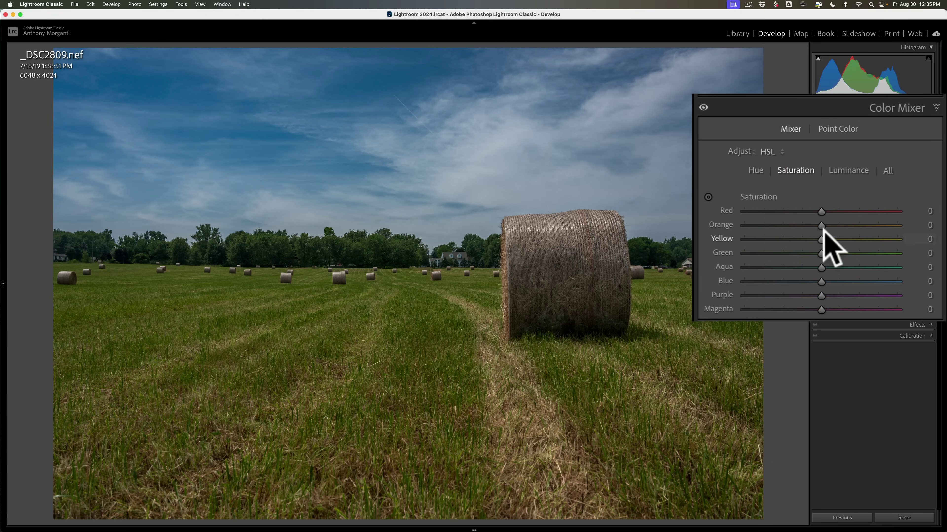
{"action": "mouse_move", "coordinate": [822, 239]}
{"action": "left_mouse_down"}
{"action": "mouse_move", "coordinate": [837, 239]}
{"action": "mouse_move", "coordinate": [829, 239]}
{"action": "left_mouse_up"}
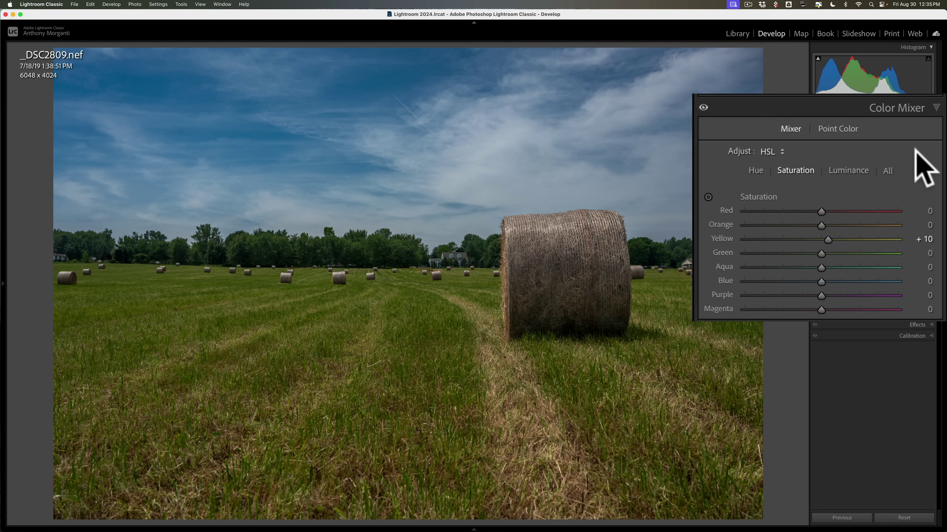
{"action": "left_click", "coordinate": [909, 108]}
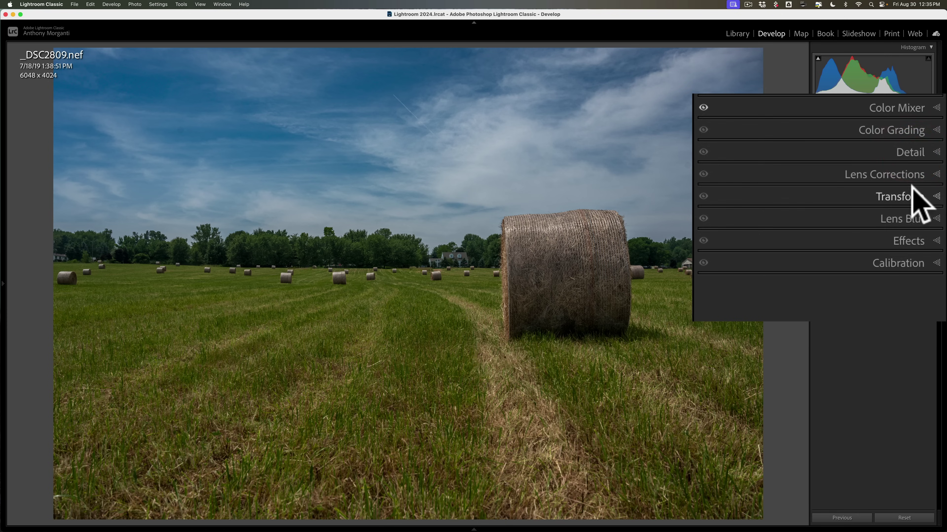
Set the hay-bale photo's Post-Crop Vignetting Amount to -8
{"action": "left_click", "coordinate": [922, 224]}
{"action": "left_click_drag", "start_coordinate": [874, 249], "coordinate": [872, 249]}
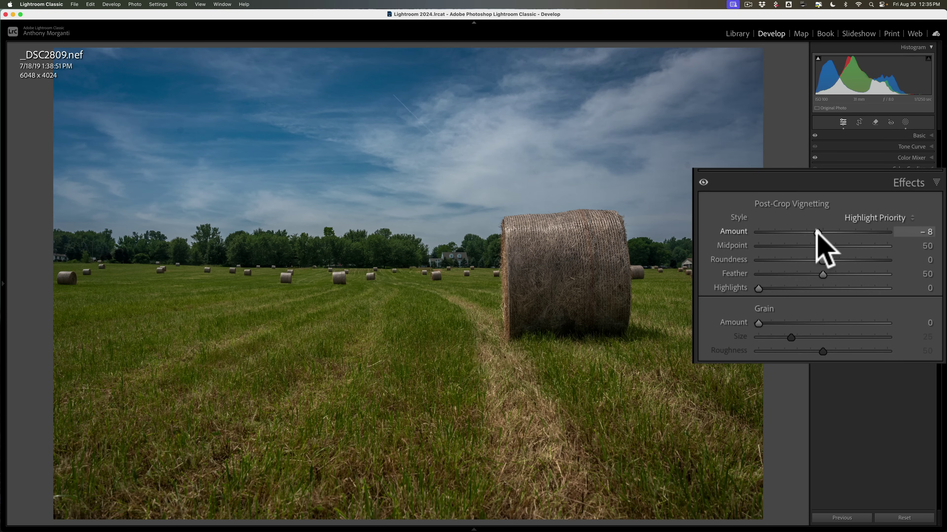
{"action": "left_click", "coordinate": [905, 185]}
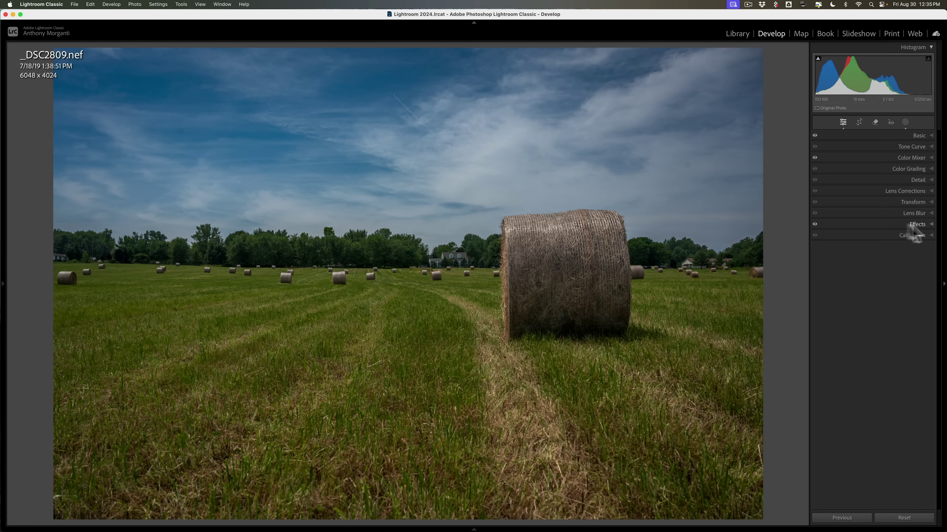
Toggle the Color Mixer off and on twice to compare, leaving it enabled
{"action": "left_click", "coordinate": [910, 160]}
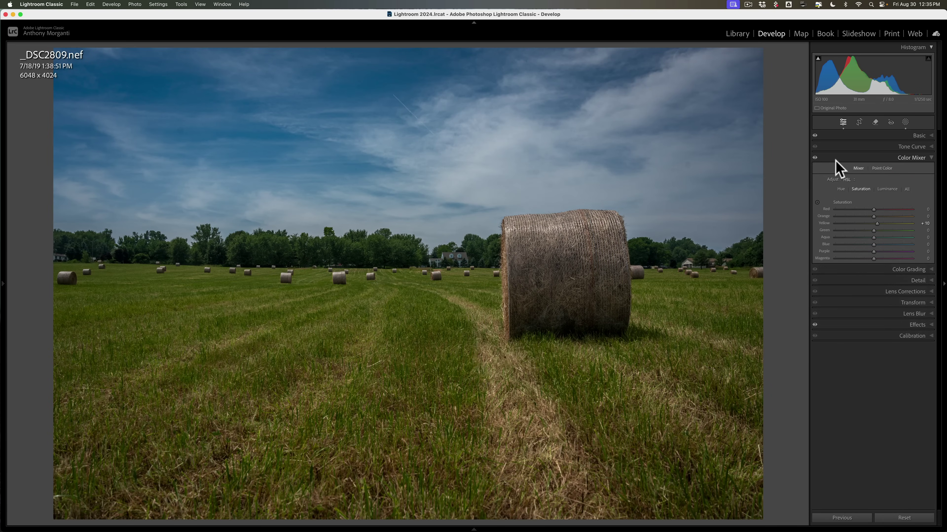
{"action": "left_click", "coordinate": [815, 157]}
{"action": "left_click", "coordinate": [814, 158]}
{"action": "left_click", "coordinate": [815, 158]}
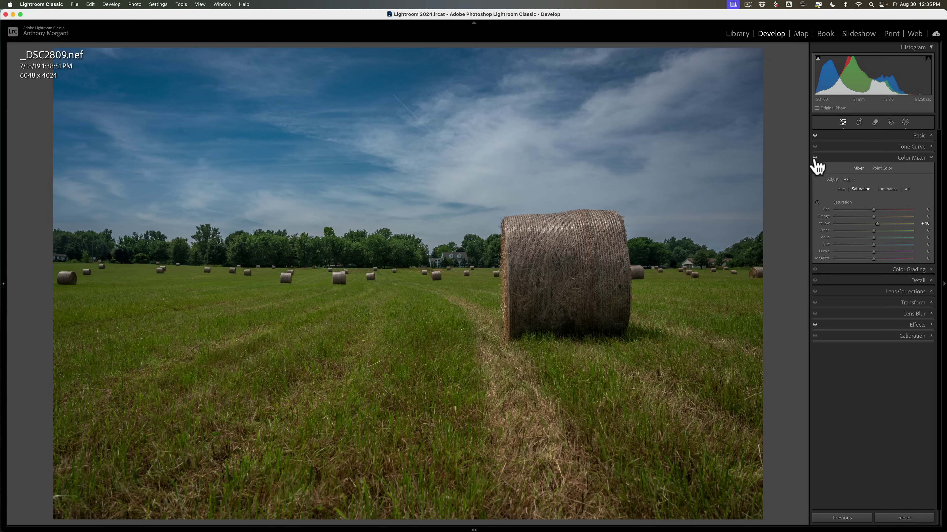
{"action": "left_click", "coordinate": [815, 157]}
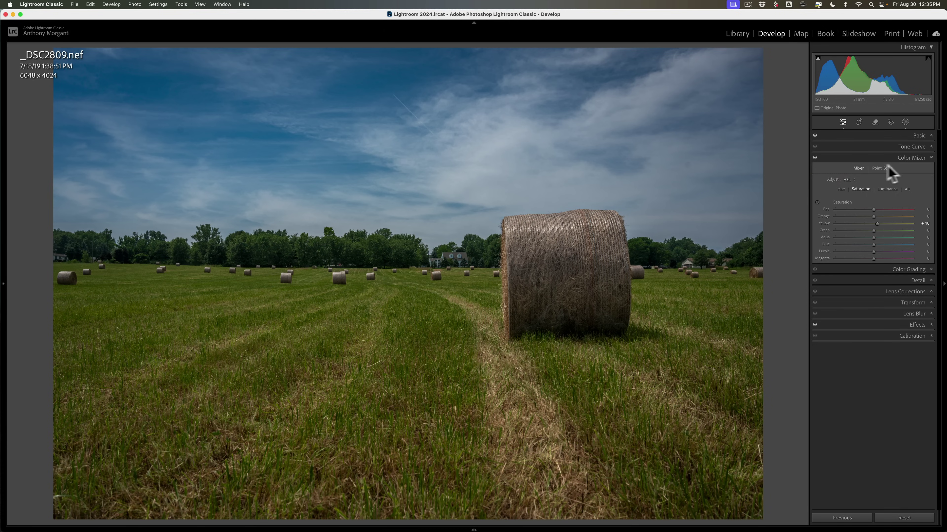